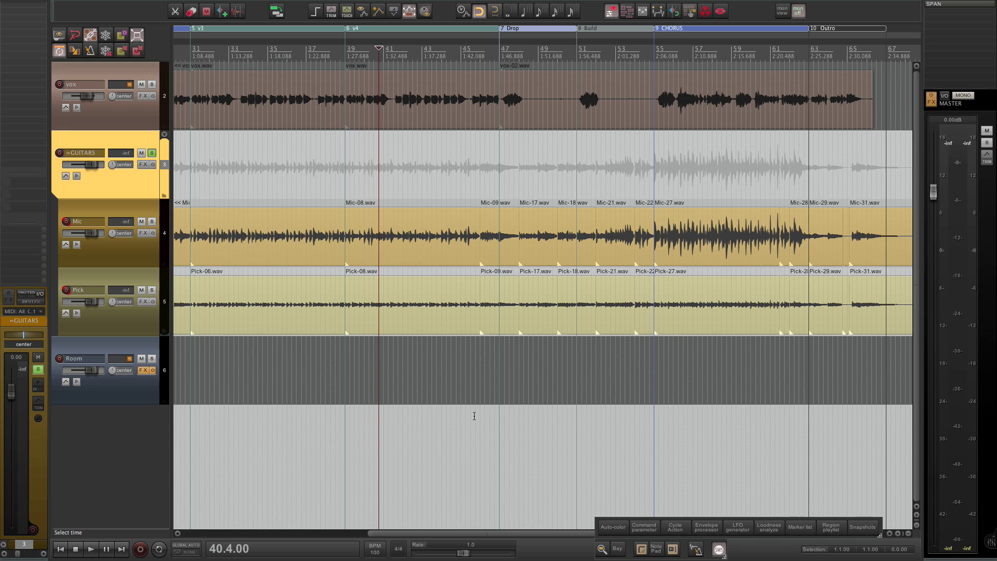
# Step: Open the Render to File settings and close them without rendering
pyautogui.hotkey('ctrl', 'alt', 'r')
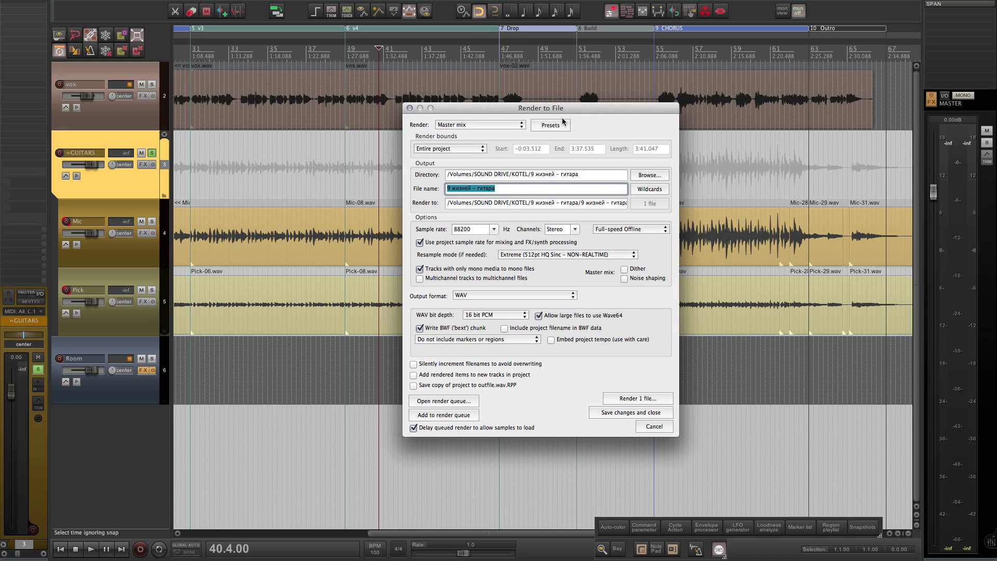
pyautogui.click(549, 110)
pyautogui.moveTo(548, 109); pyautogui.dragTo(494, 119)
pyautogui.click(606, 425)
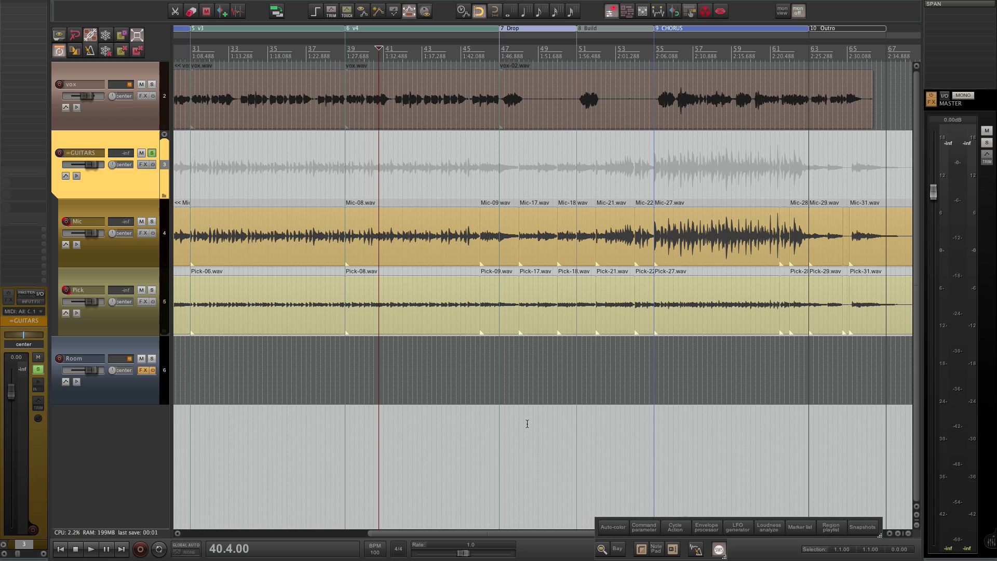
# Step: Set the Media item left-drag modifier Cmd+Opt+Ctrl to 'Render item to new file'
pyautogui.press('super+comma')
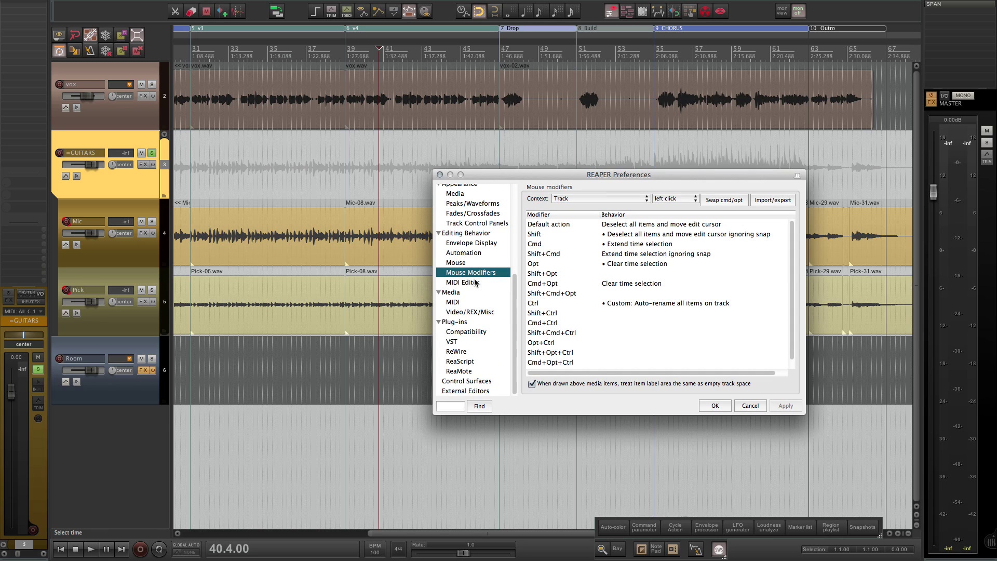
pyautogui.click(592, 198)
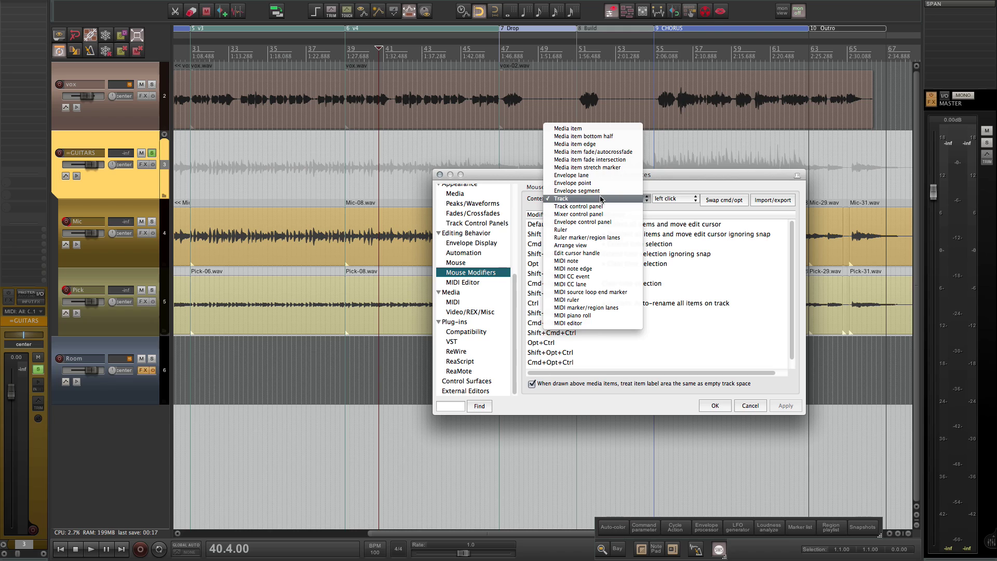
pyautogui.click(576, 129)
pyautogui.click(672, 199)
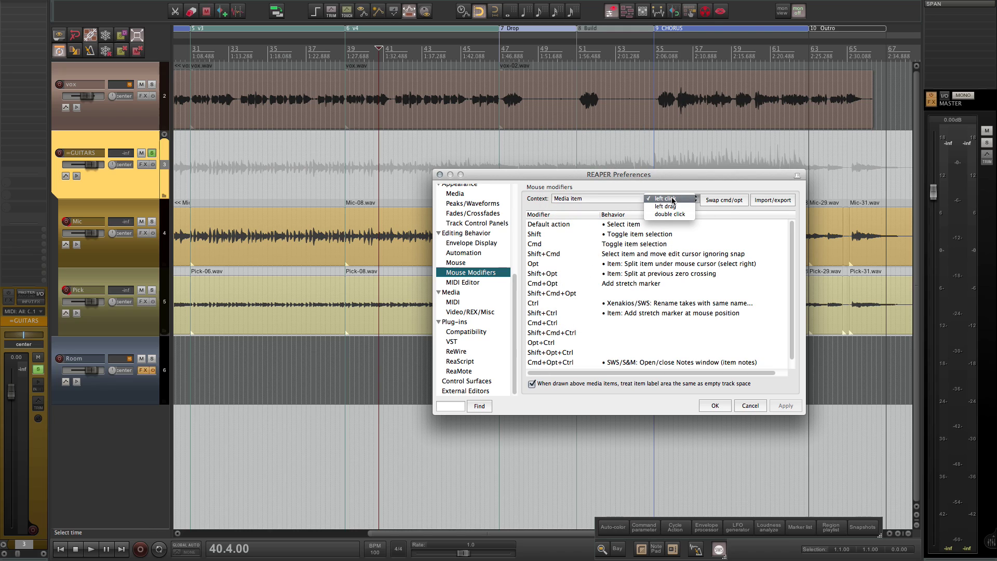
pyautogui.click(671, 206)
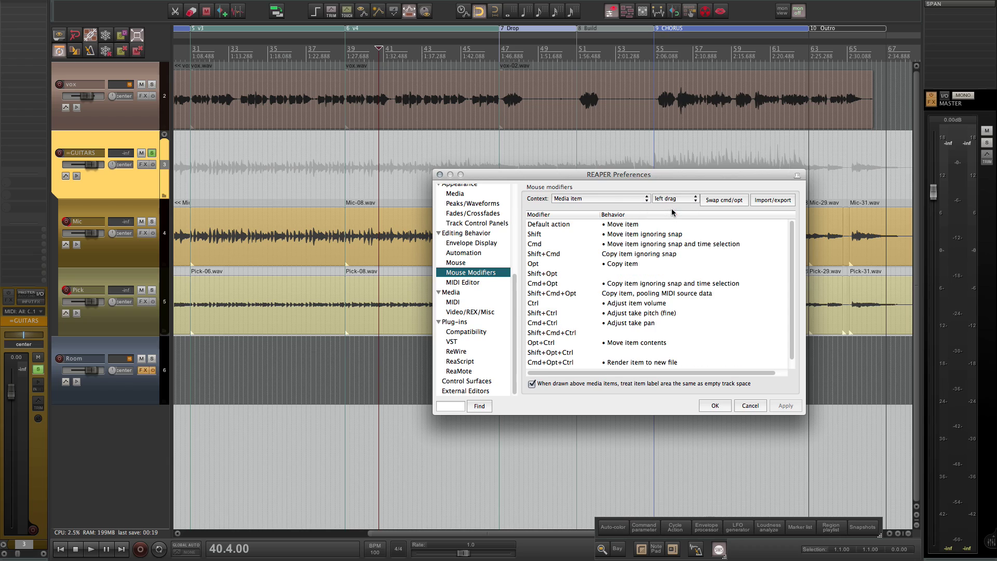
pyautogui.scroll(-1, 675, 311)
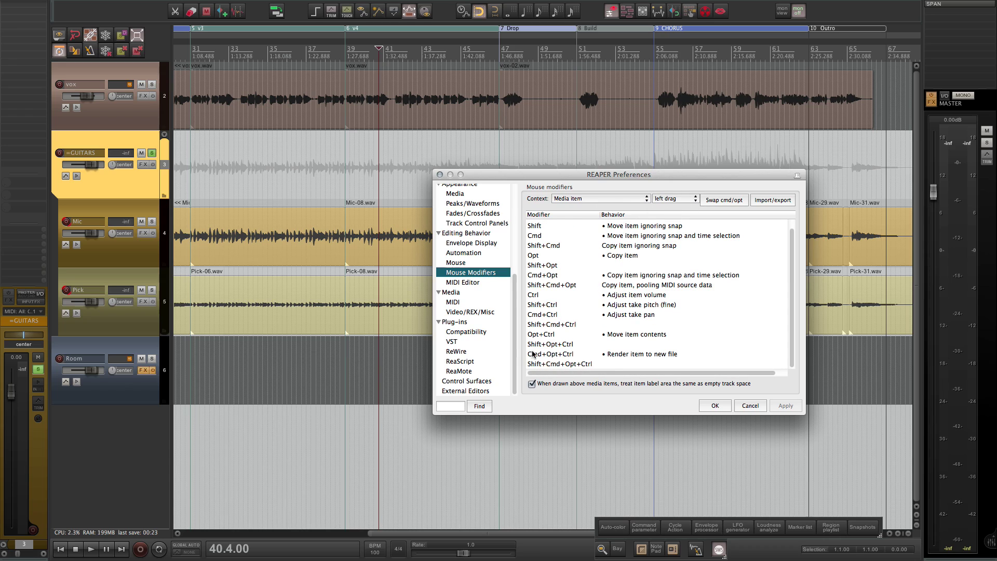
pyautogui.doubleClick(634, 355)
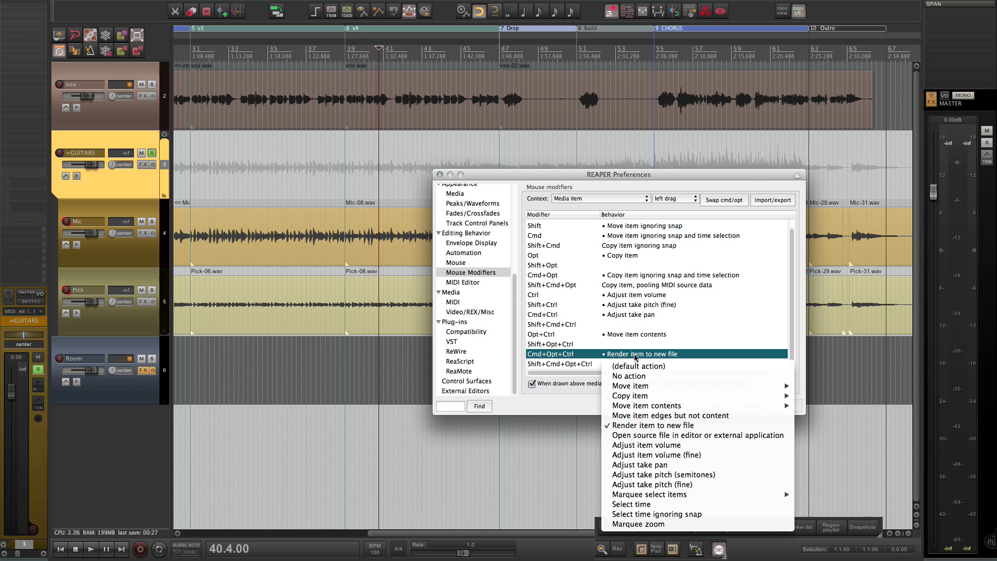
pyautogui.click(626, 336)
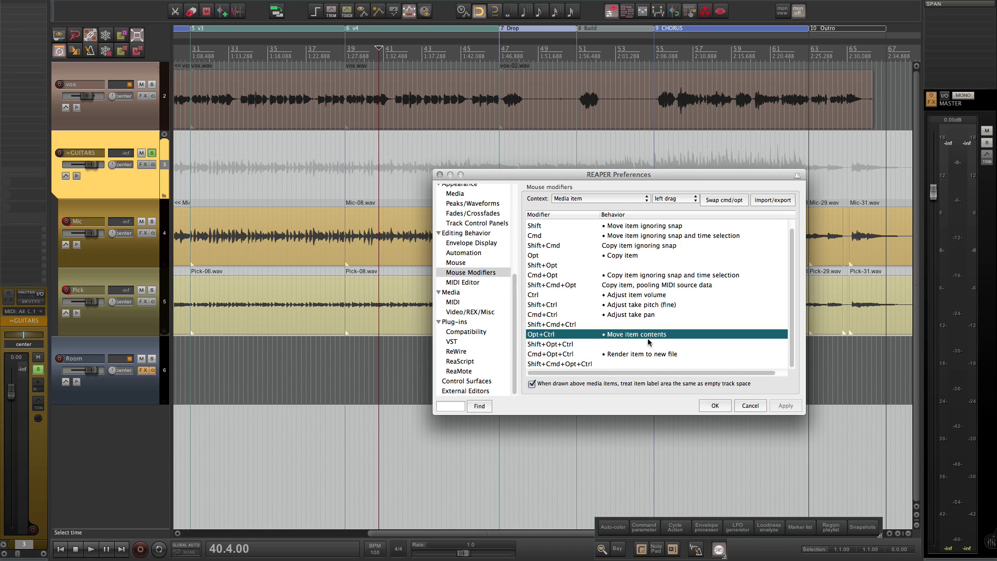
pyautogui.click(648, 359)
# Step: Confirm the preferences, take REAPER out of full screen, and open the system menu
pyautogui.click(716, 409)
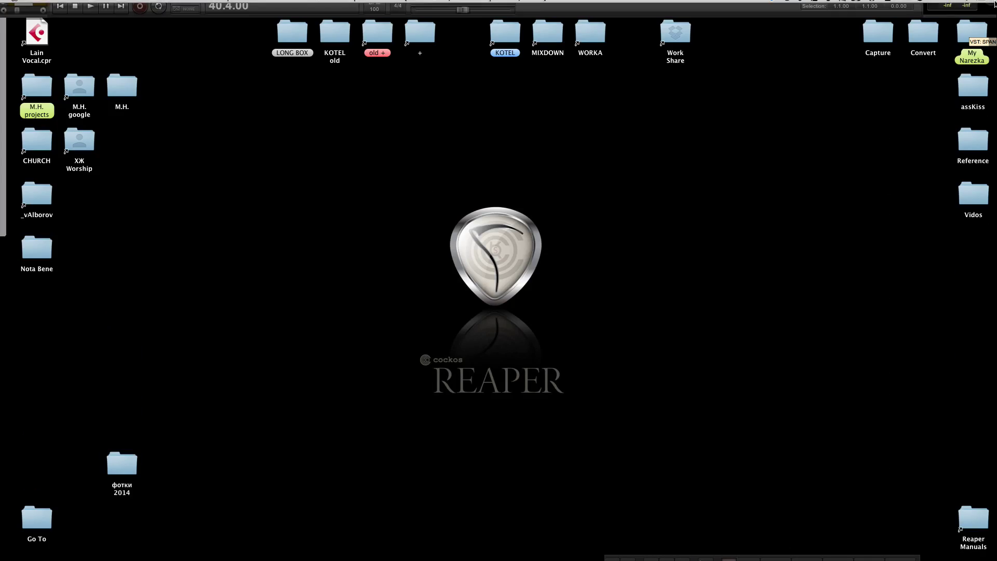
pyautogui.press('ctrl+super+f')
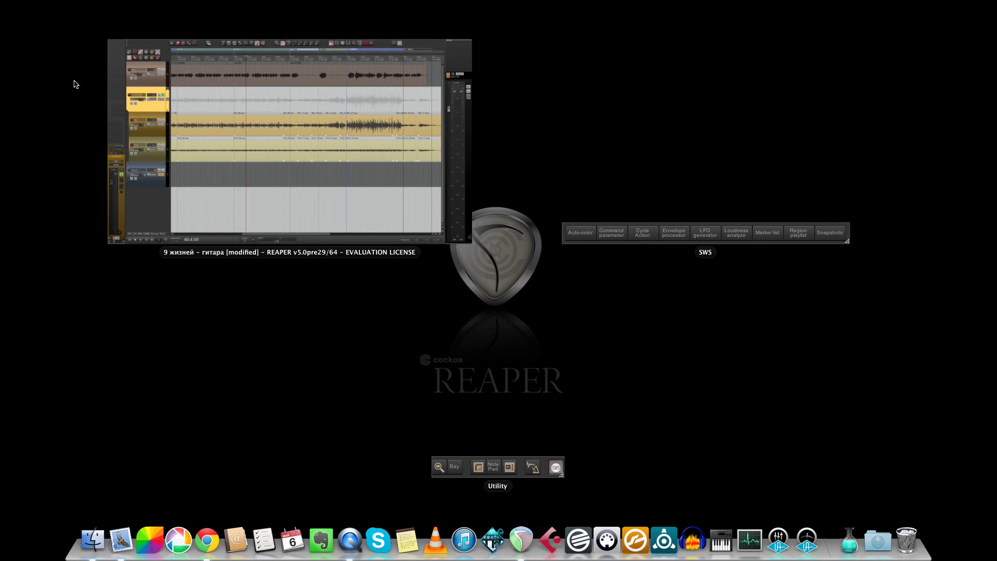
pyautogui.click(41, 6)
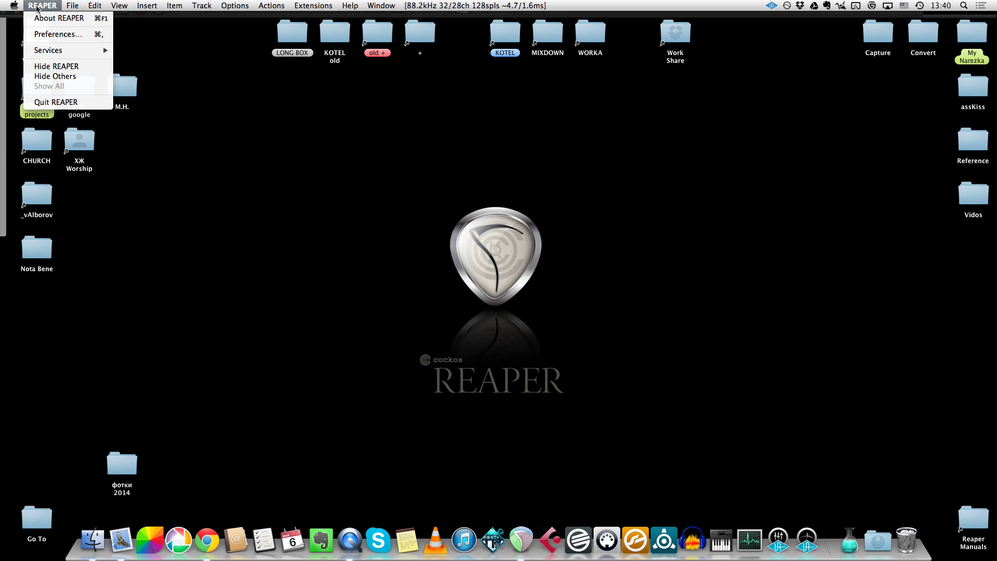
# Step: In System Preferences Mission Control, leave the Show Desktop keyboard shortcut unassigned
pyautogui.press('Return')
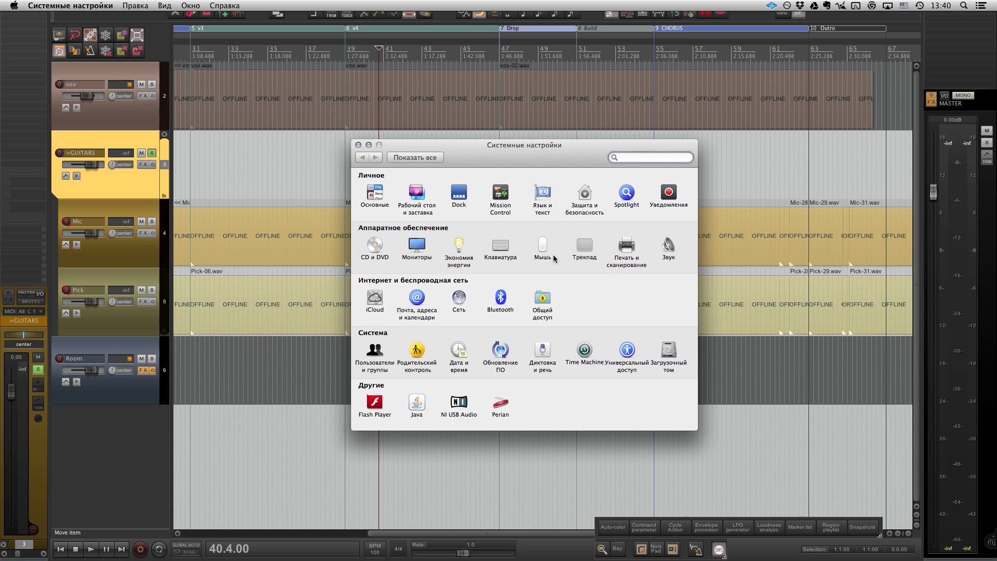
pyautogui.click(502, 199)
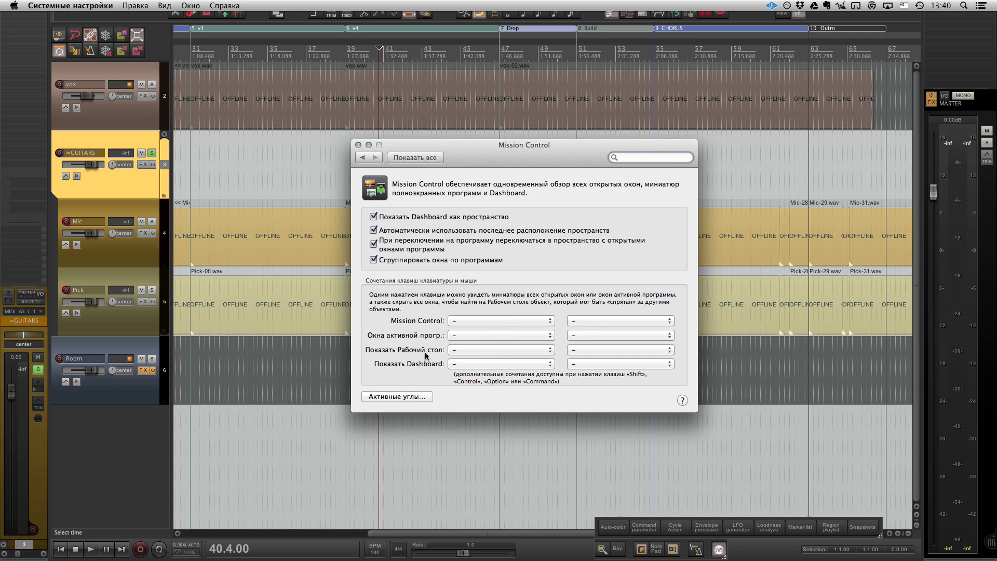
pyautogui.click(588, 354)
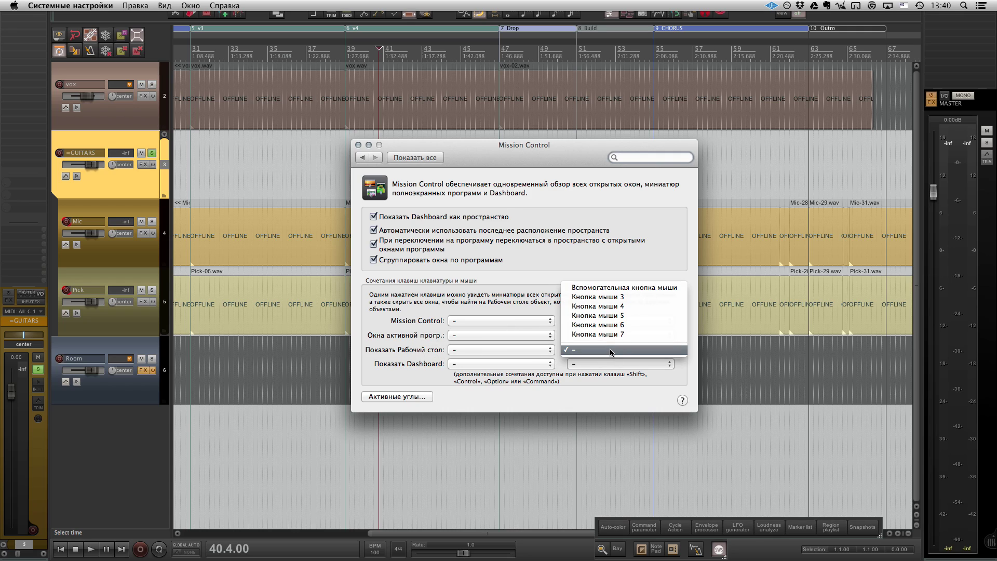
pyautogui.click(512, 356)
pyautogui.click(512, 353)
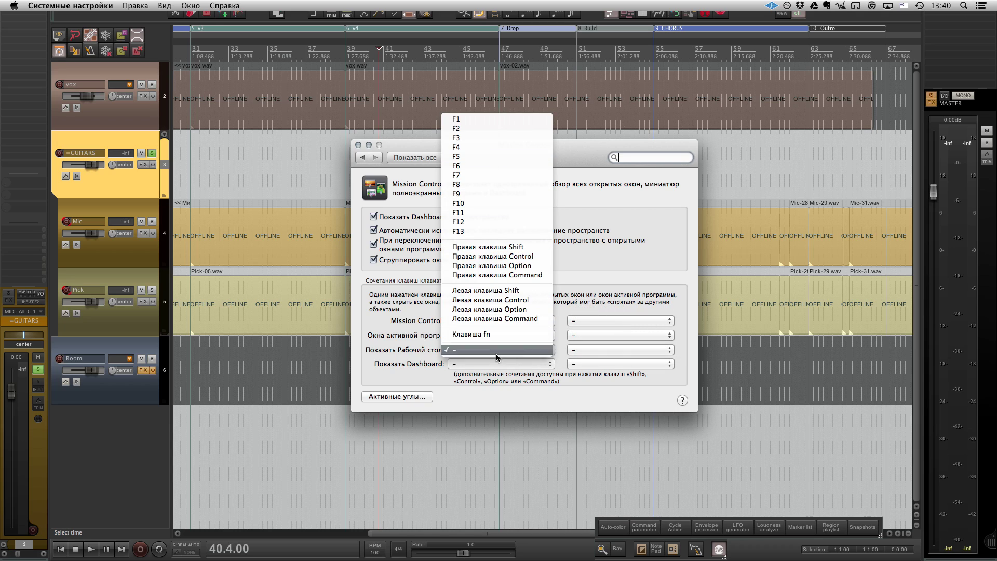
pyautogui.click(496, 353)
# Step: Keep the top-right hot corner set to show the Desktop
pyautogui.click(408, 396)
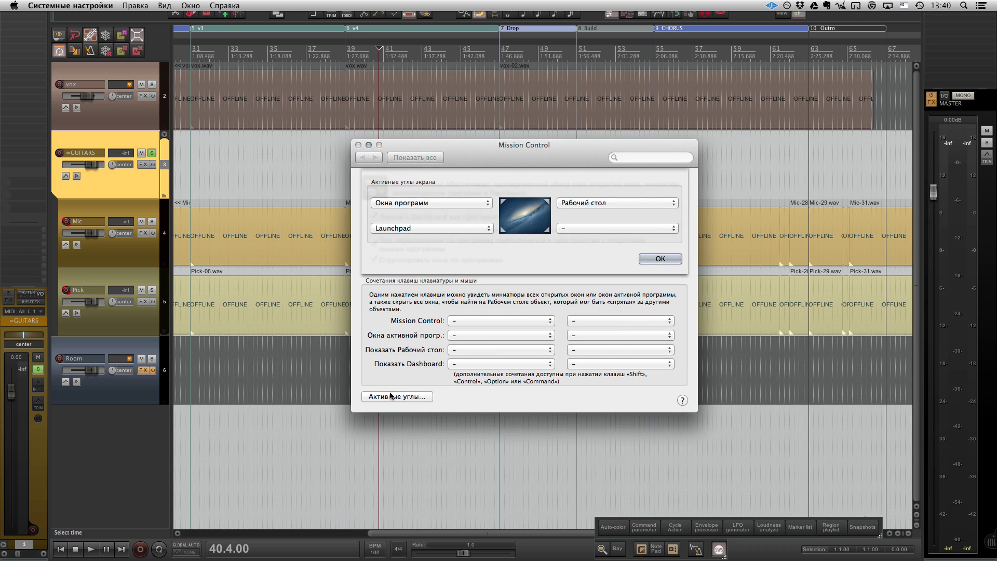
pyautogui.click(609, 202)
pyautogui.click(597, 203)
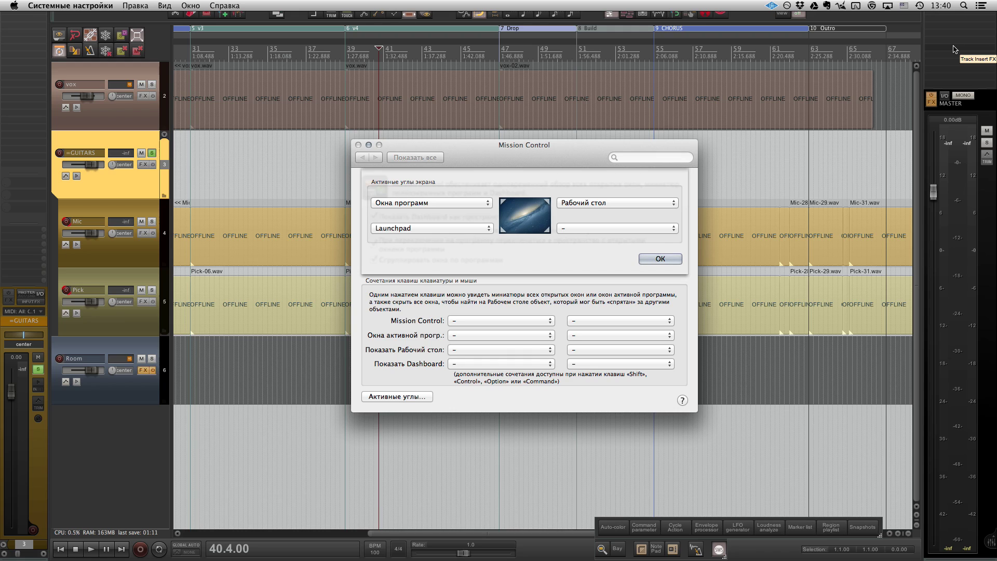
pyautogui.moveTo(996, 0)
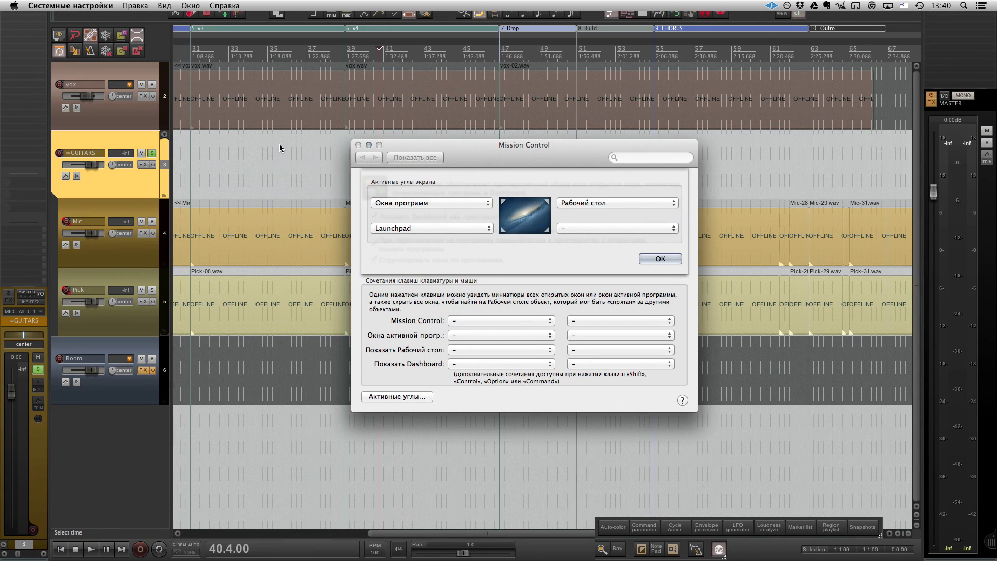
# Step: Select the Mic-21 clip later in the song and render-drag it to the desktop
pyautogui.click(320, 177)
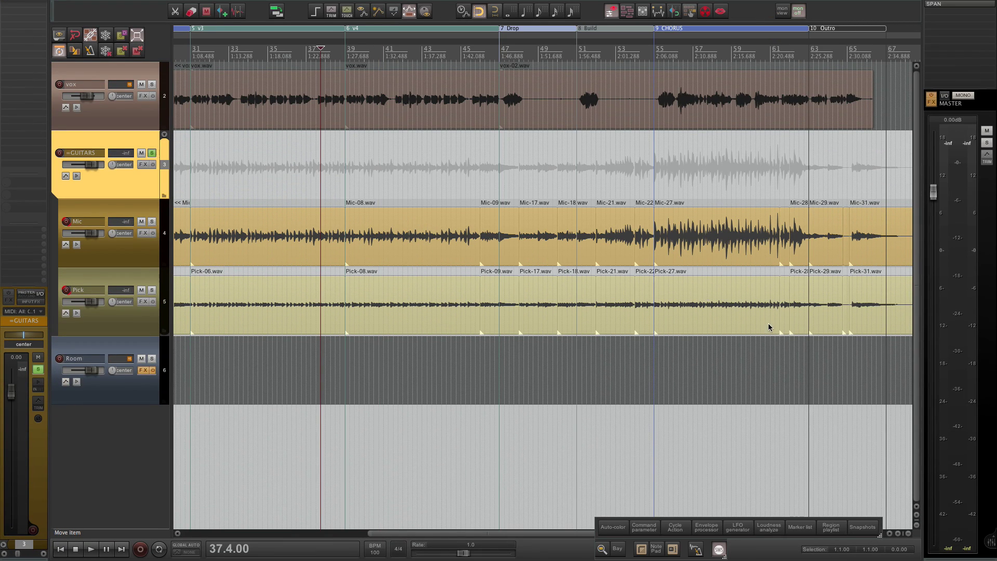
pyautogui.click(767, 381)
pyautogui.hscroll(3, 687, 383)
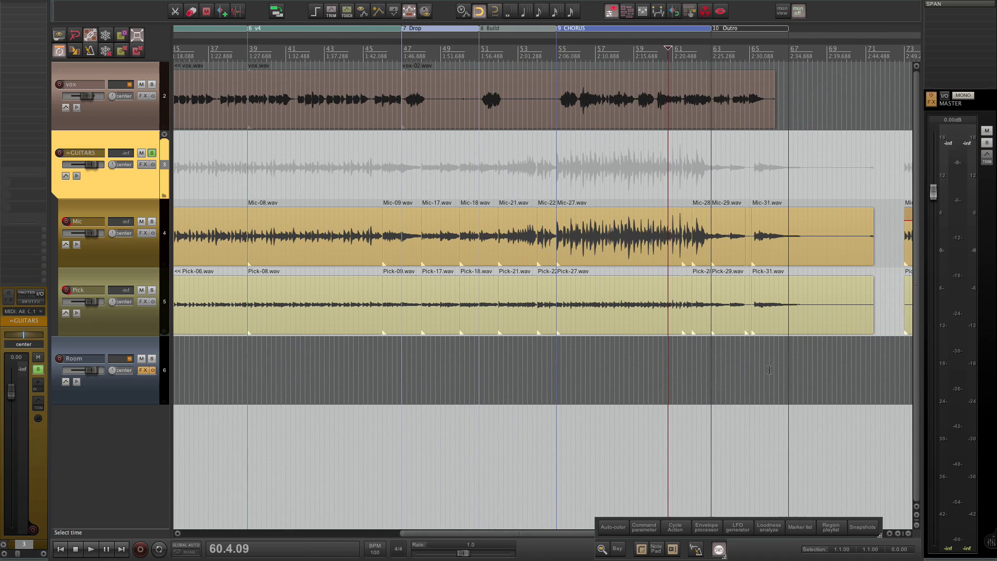
pyautogui.click(506, 243)
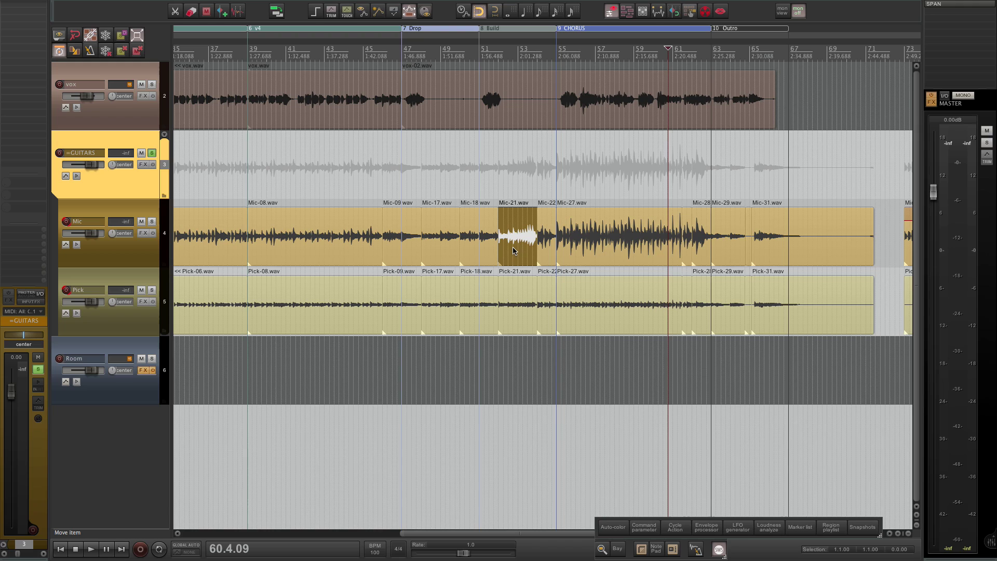
pyautogui.hotkey('ctrl', 'shift', 'f')
pyautogui.moveTo(509, 251)
pyautogui.mouseDown()
pyautogui.moveTo(675, 181)
pyautogui.moveTo(643, 134)
pyautogui.mouseUp()
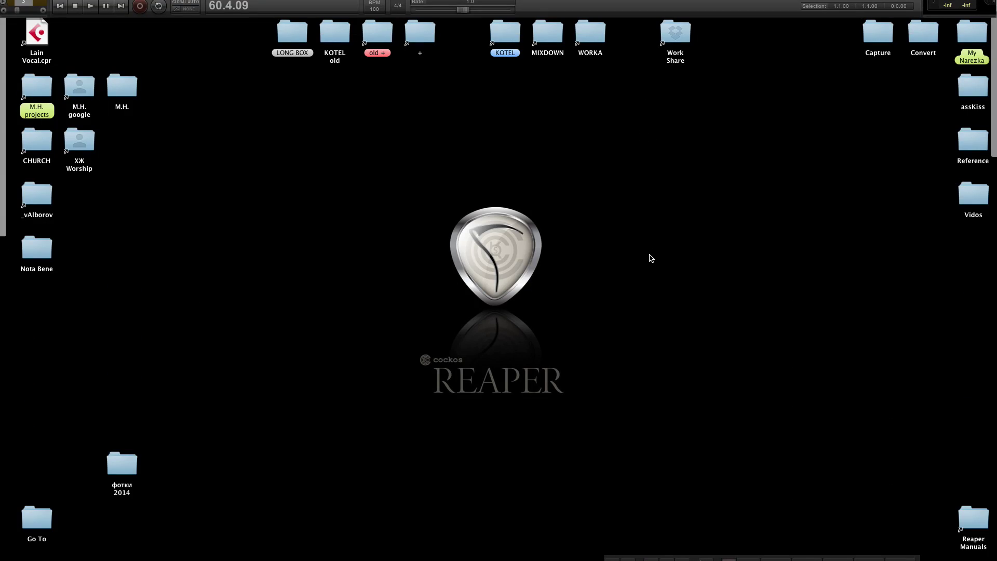
# Step: Quick Look the Mic-21 render 001.wav on the desktop, then return to REAPER
pyautogui.click(633, 146)
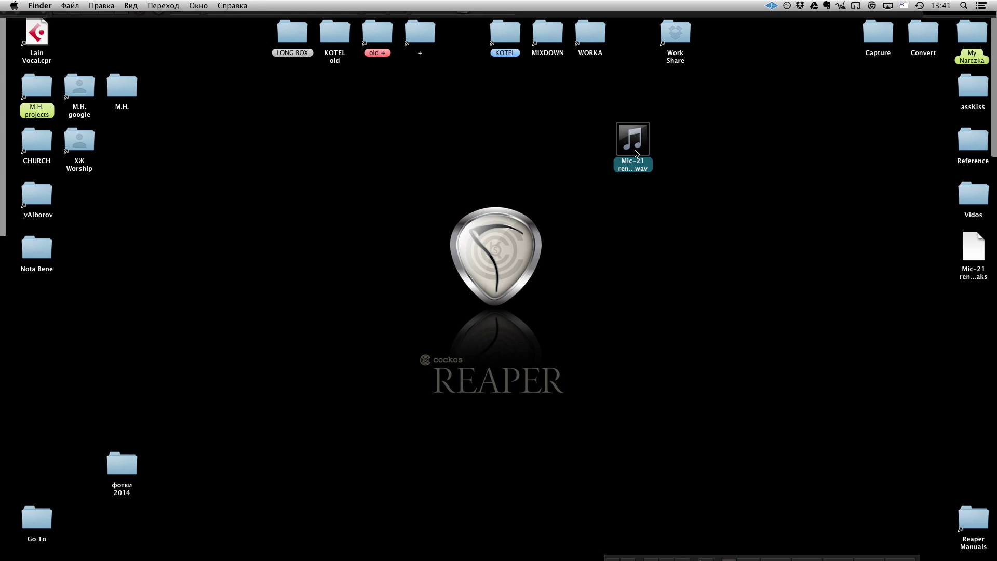
pyautogui.press('space')
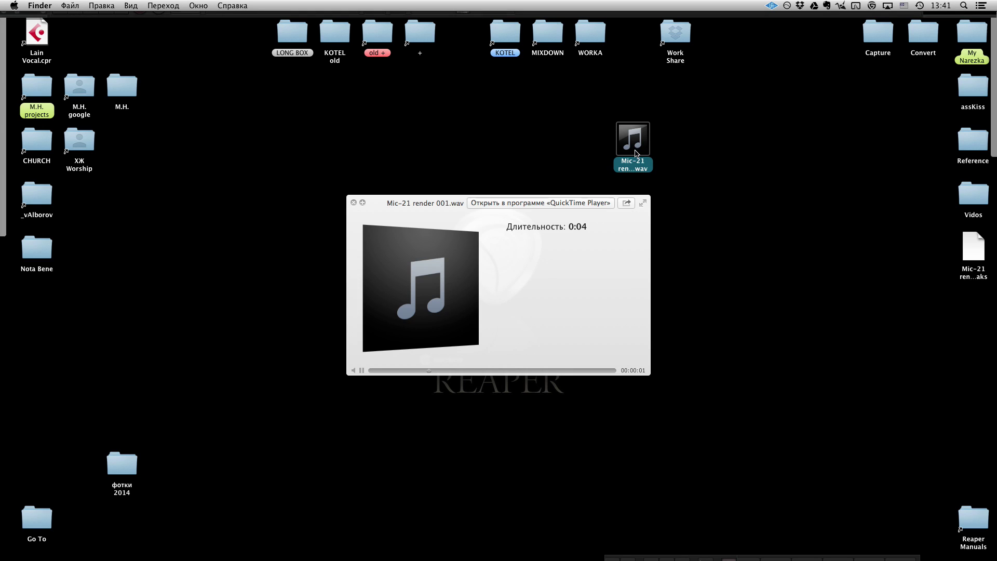
pyautogui.click(355, 202)
pyautogui.press('F11')
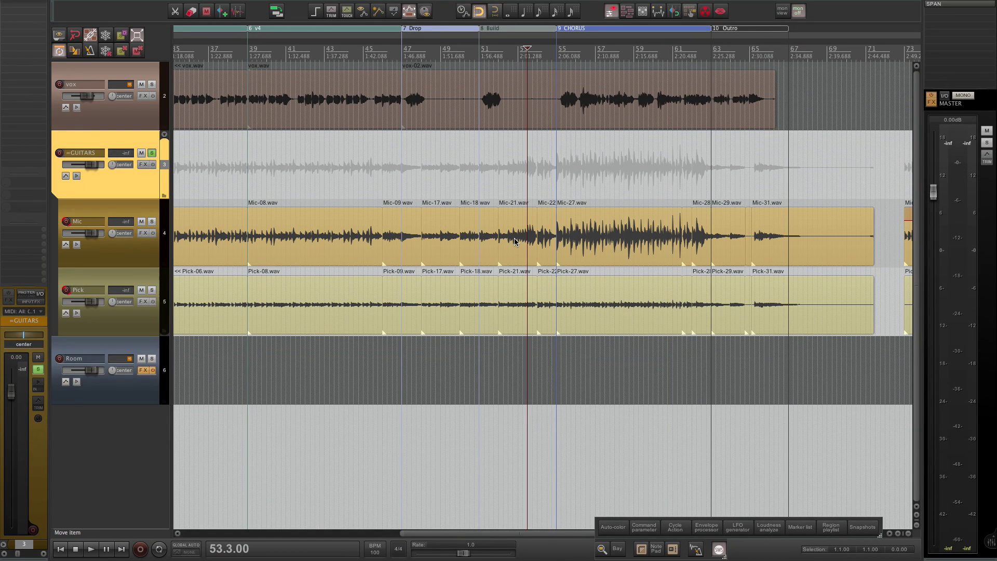
# Step: Show the Mic-21 clip's take volume envelope and draw a volume dip into it
pyautogui.click(515, 242)
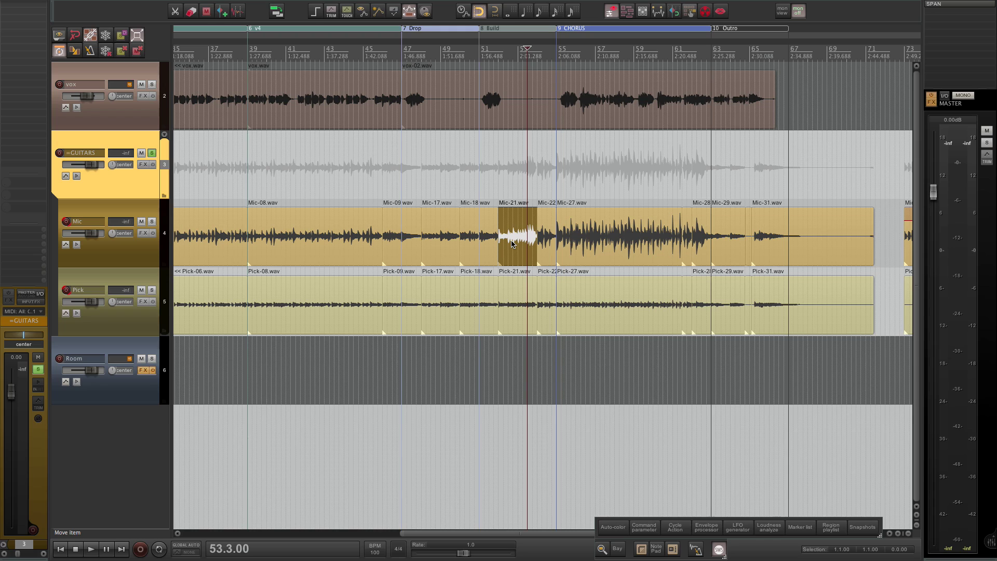
pyautogui.press('v')
pyautogui.moveTo(501, 238); pyautogui.dragTo(520, 249)
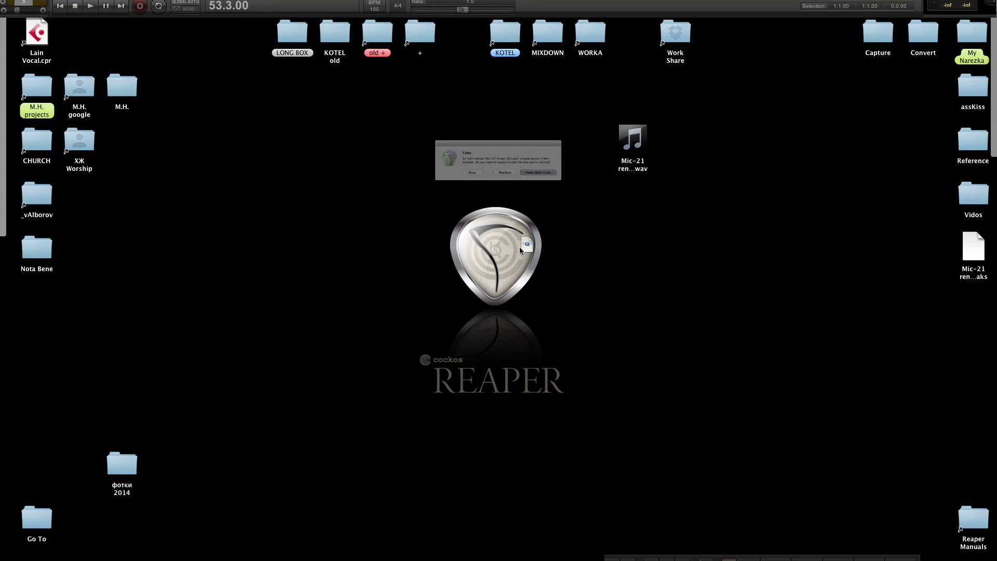
# Step: Replace the existing Mic-21 render 001.wav and Quick Look the new render
pyautogui.click(513, 185)
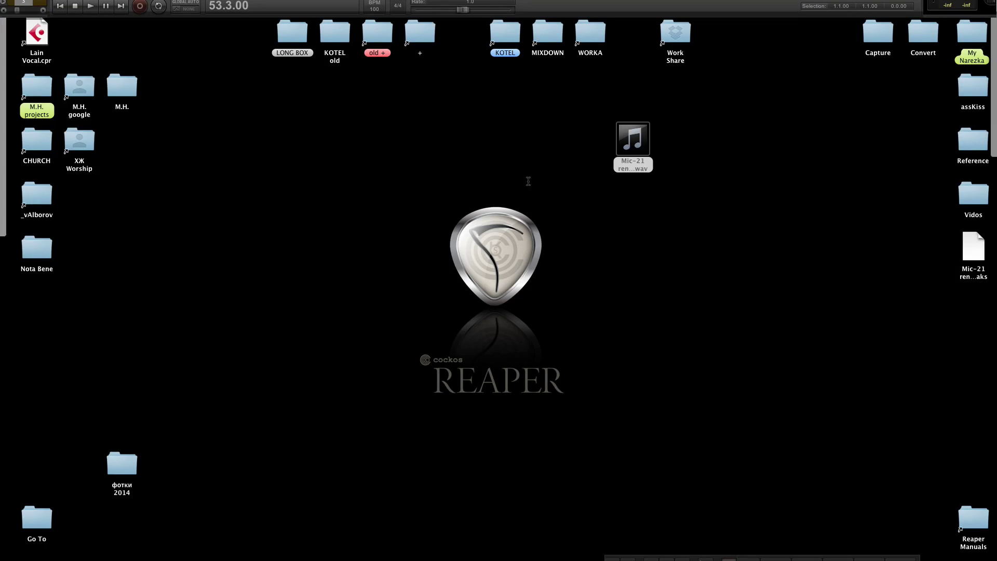
pyautogui.click(626, 149)
pyautogui.press('space')
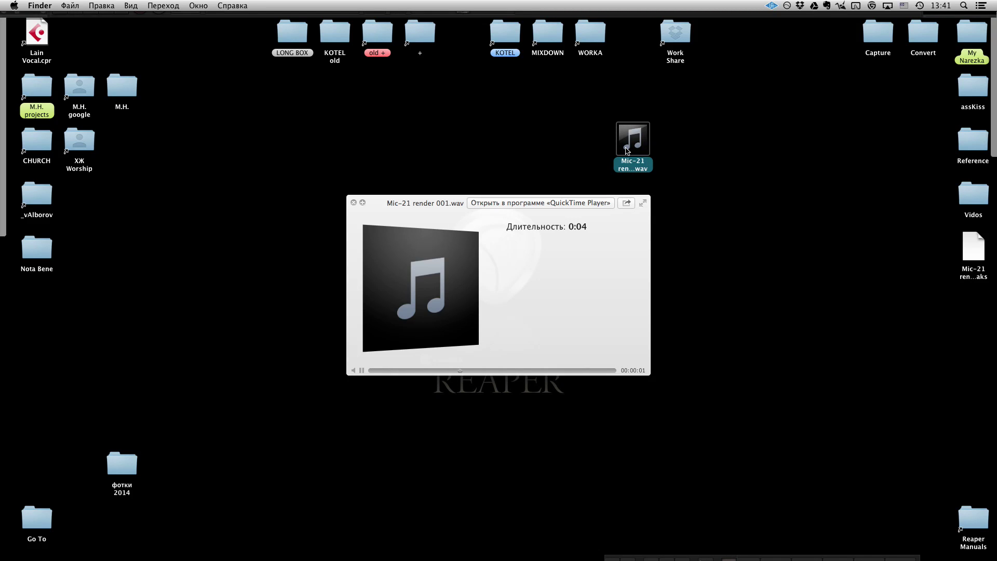
pyautogui.click(581, 158)
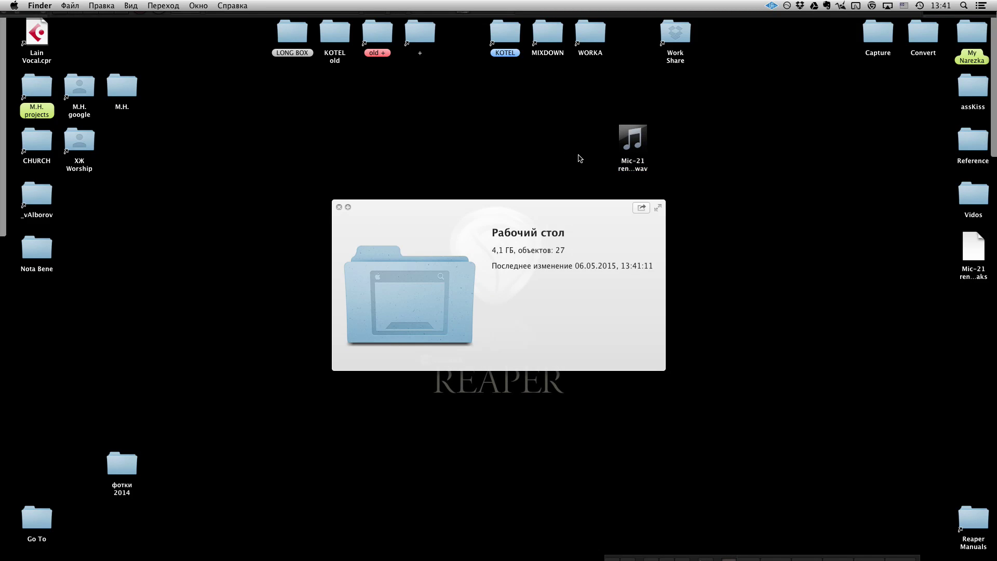
# Step: Close Quick Look, restore REAPER, and select the Mic-21 clip on the Mic track
pyautogui.click(339, 207)
pyautogui.press('F11')
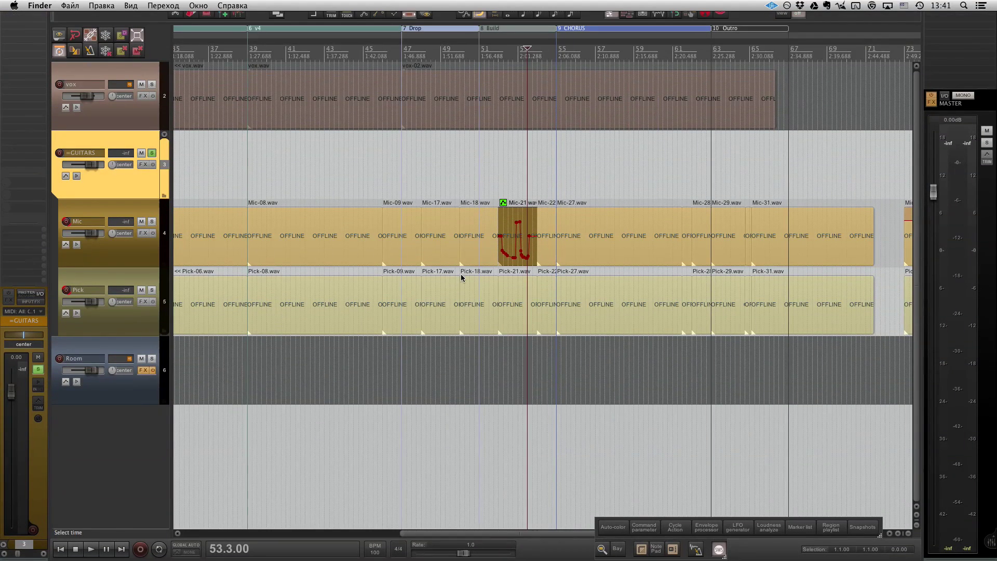
pyautogui.click(513, 346)
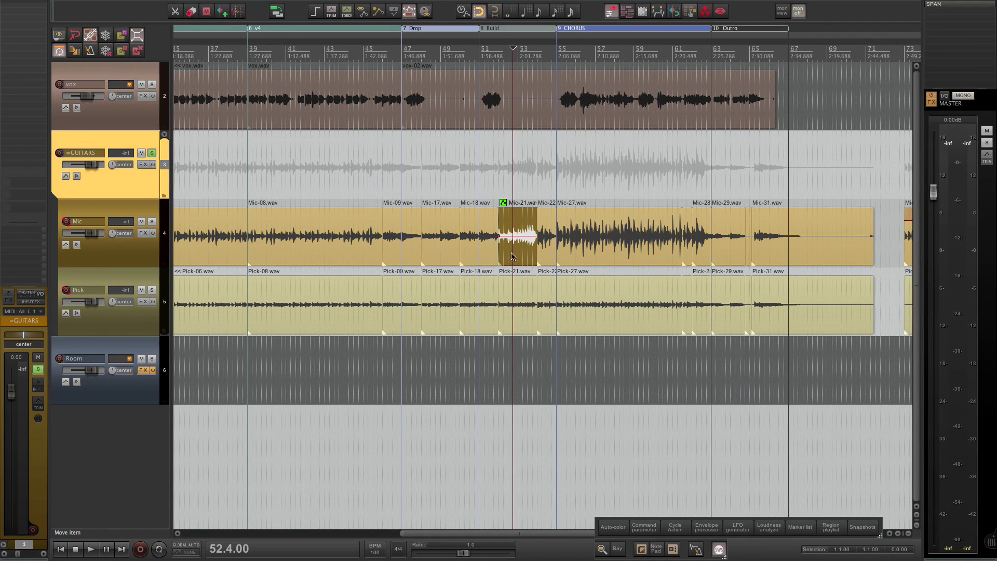
pyautogui.click(517, 188)
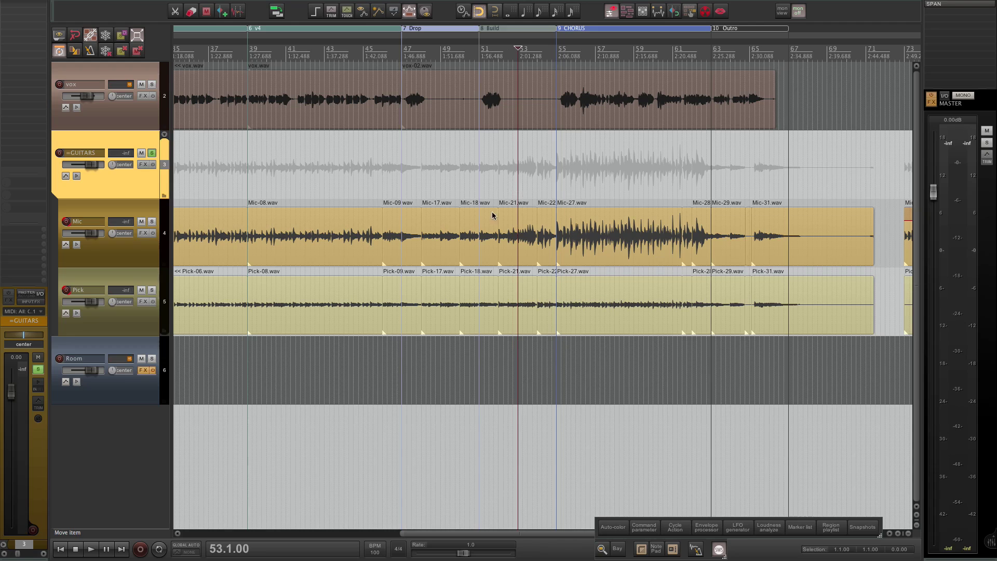
pyautogui.click(311, 237)
pyautogui.click(111, 249)
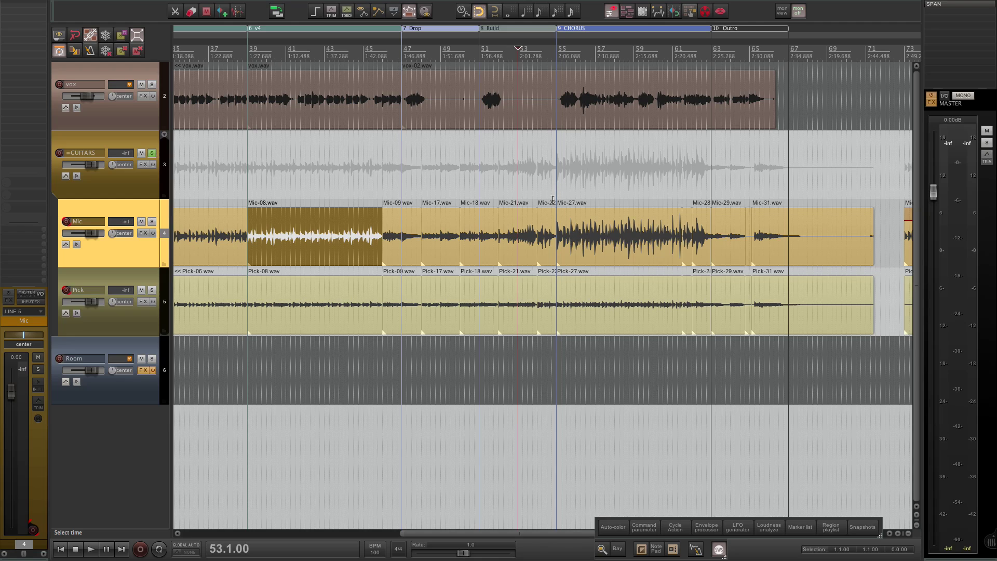
pyautogui.click(520, 239)
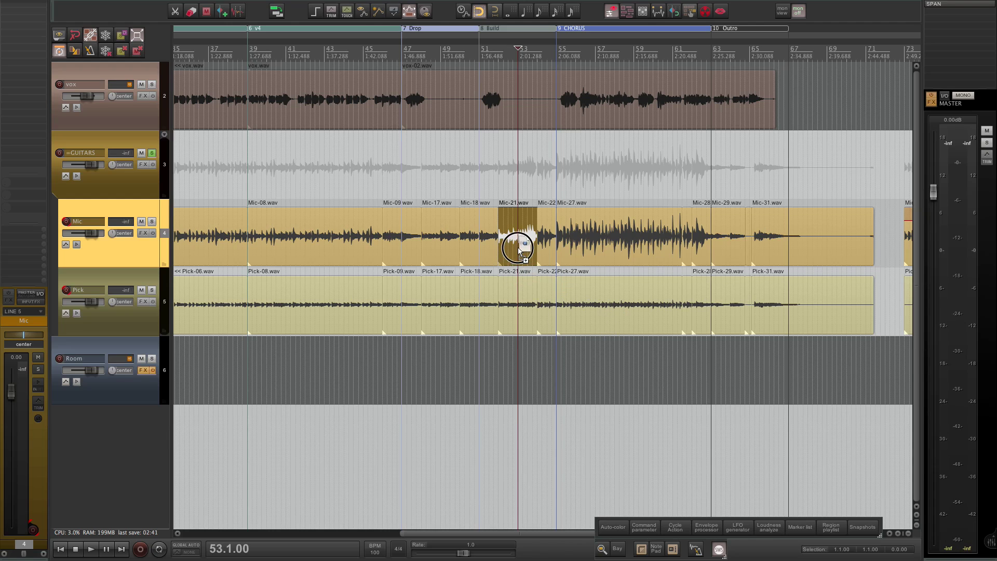
# Step: Attempt dragging the Mic-21 clip out and dismiss the replace-source prompt
pyautogui.moveTo(993, 556); pyautogui.dragTo(517, 244)
pyautogui.click(541, 244)
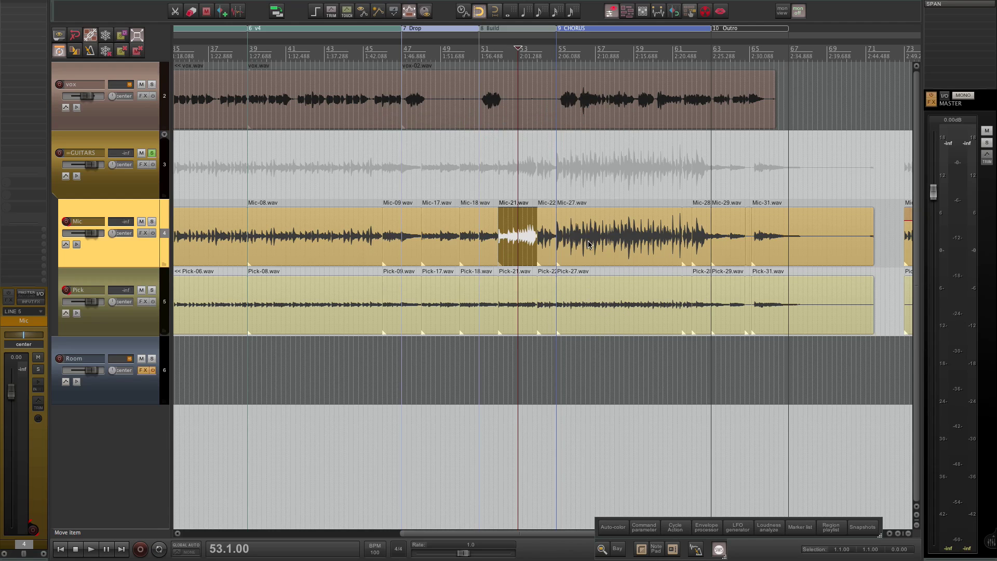
pyautogui.click(534, 198)
# Step: Create a desktop folder named 'fast exports', then switch back to REAPER
pyautogui.press('F11')
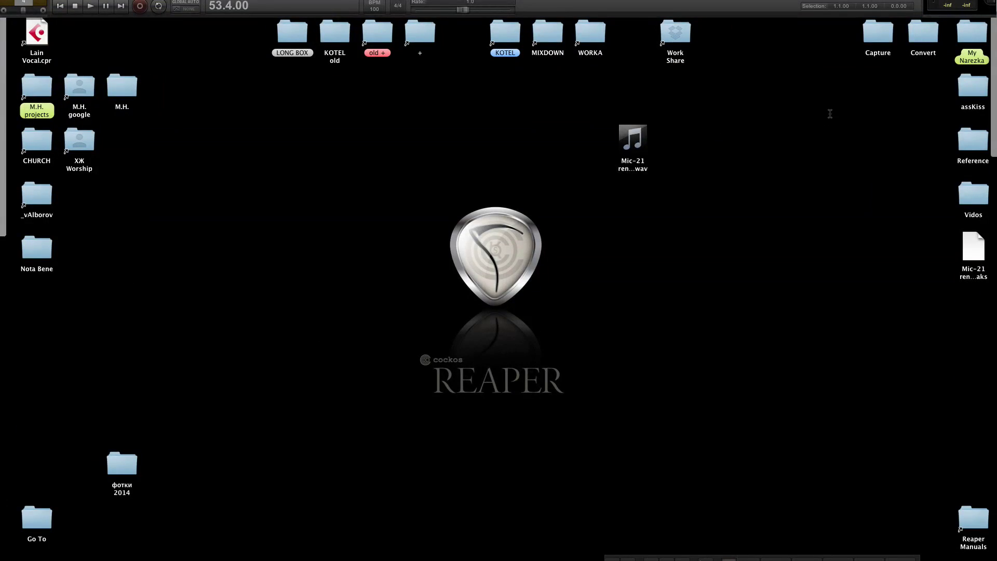
pyautogui.rightClick(830, 114)
pyautogui.rightClick(855, 114)
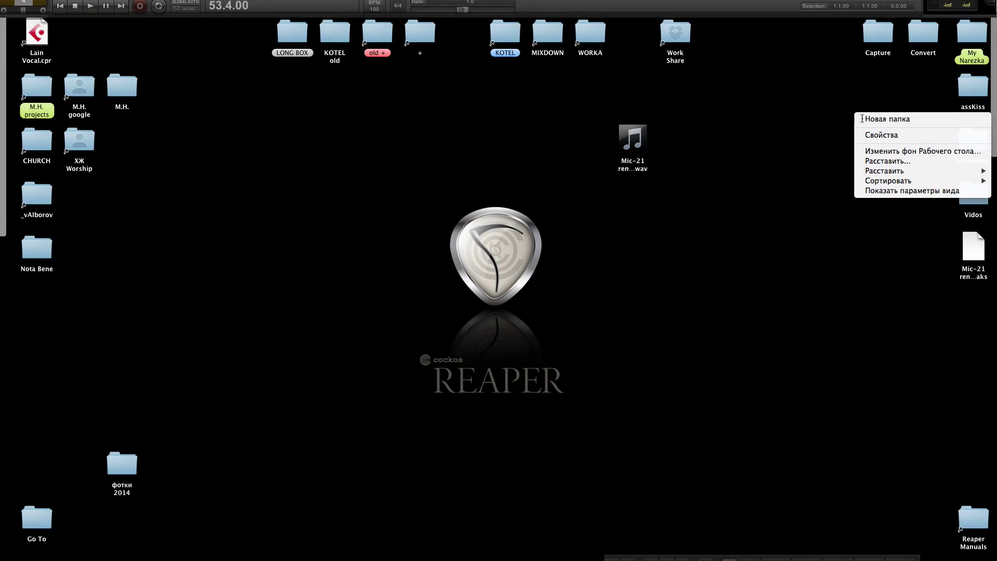
pyautogui.click(883, 119)
pyautogui.click(846, 166)
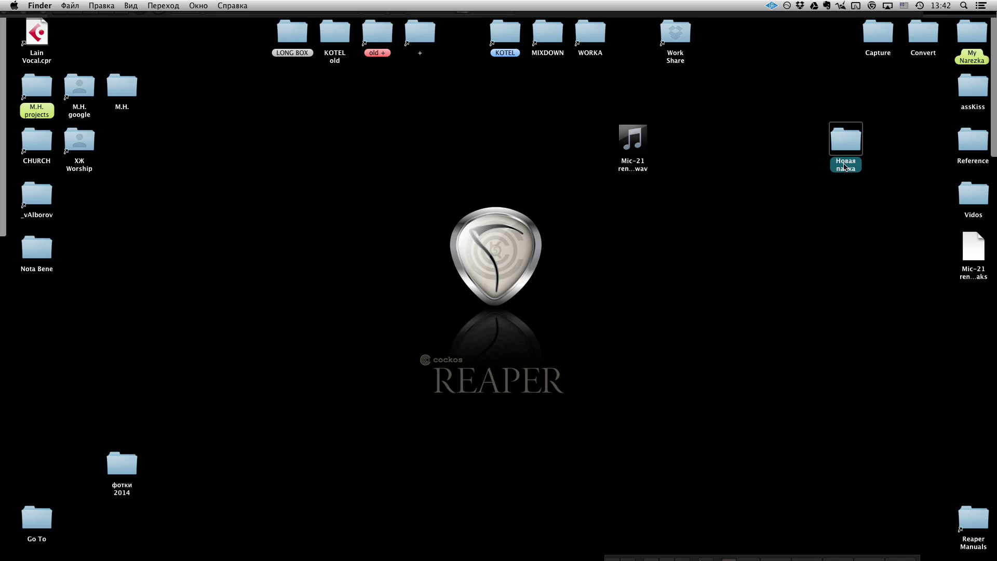
pyautogui.click(845, 166)
pyautogui.write('fast exports')
pyautogui.press('Escape')
pyautogui.press('super+Tab')
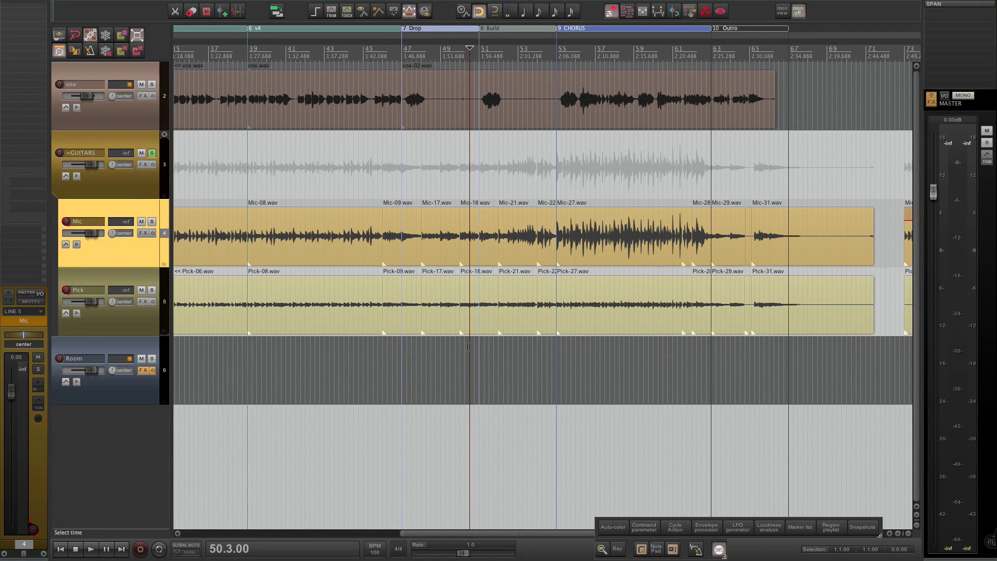
# Step: Audition the song from near bar 54
pyautogui.click(531, 353)
pyautogui.scroll(2, 535, 346)
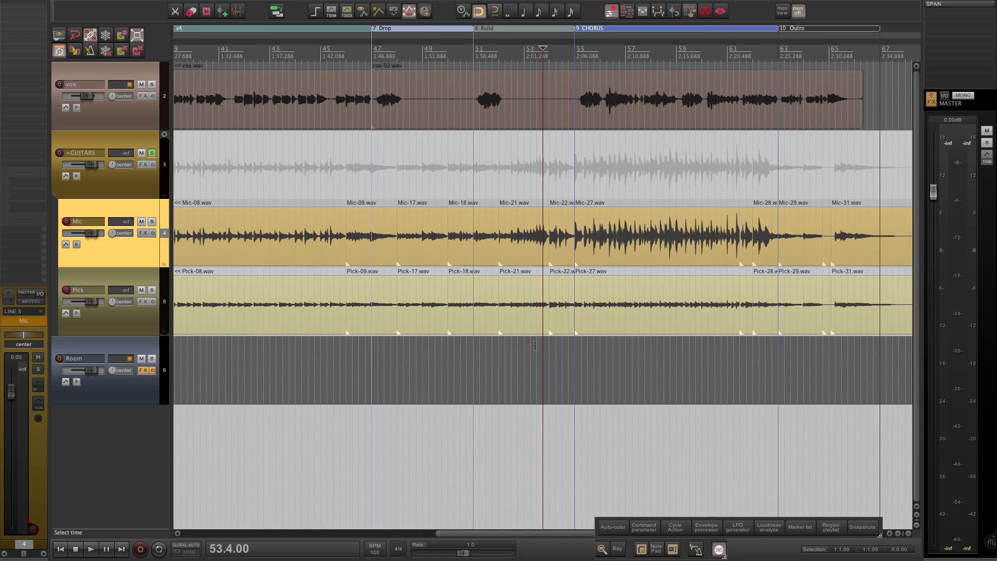
pyautogui.press('space')
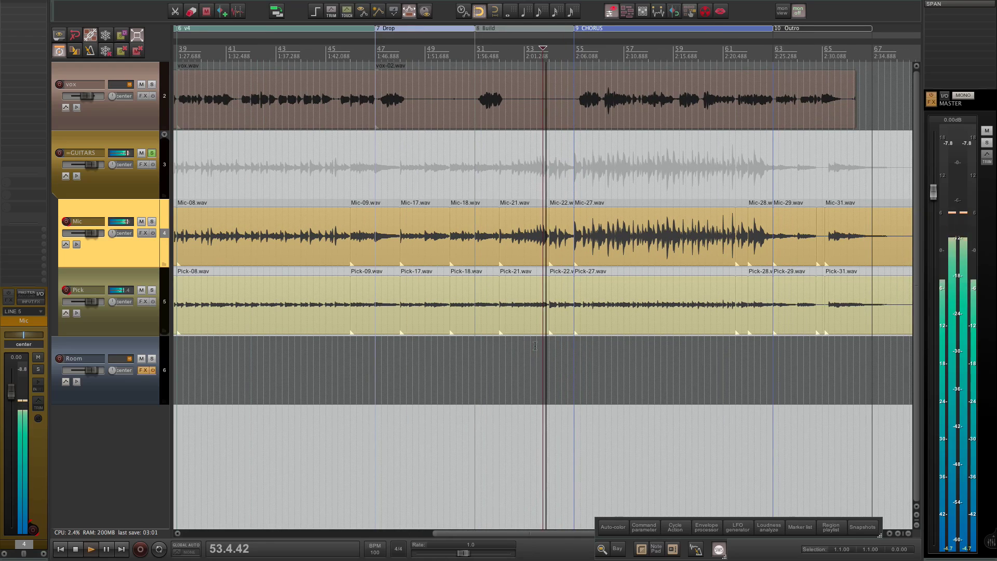
pyautogui.press('space')
# Step: Split Mic-22 at bar 54 and render the right piece into the fast exports folder
pyautogui.click(473, 354)
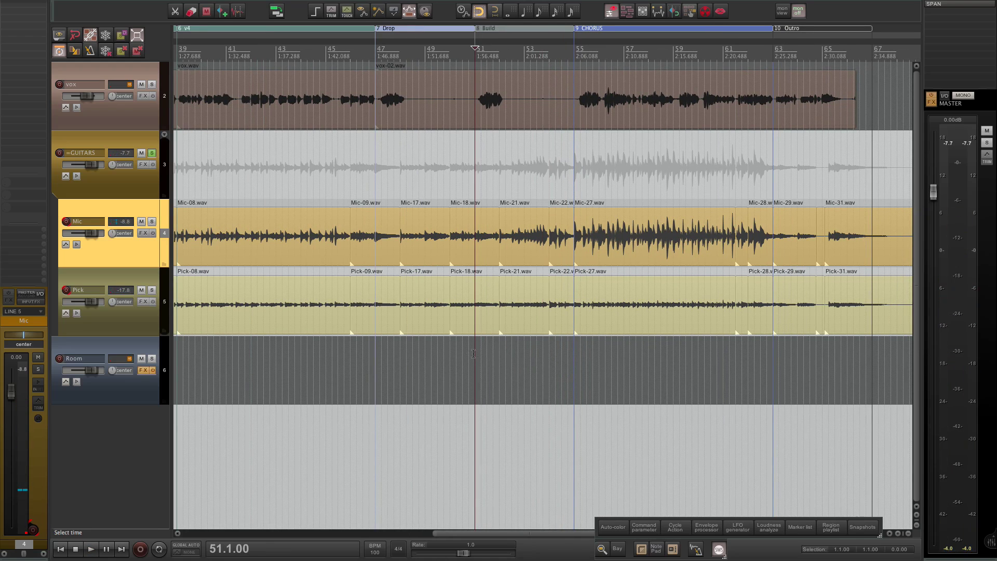
pyautogui.click(556, 354)
pyautogui.press('space')
pyautogui.scroll(2, 555, 347)
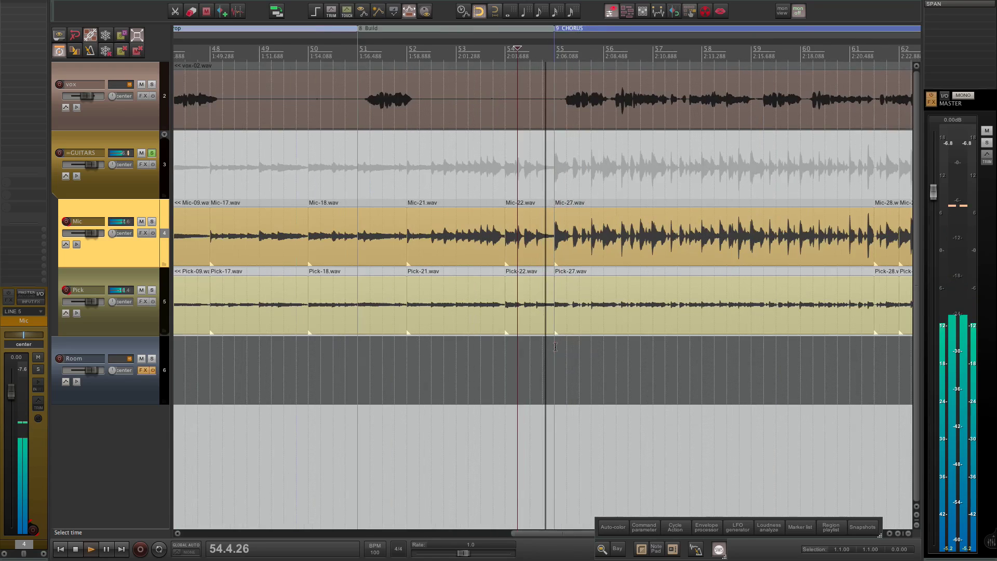
pyautogui.scroll(3, 555, 347)
pyautogui.press('space')
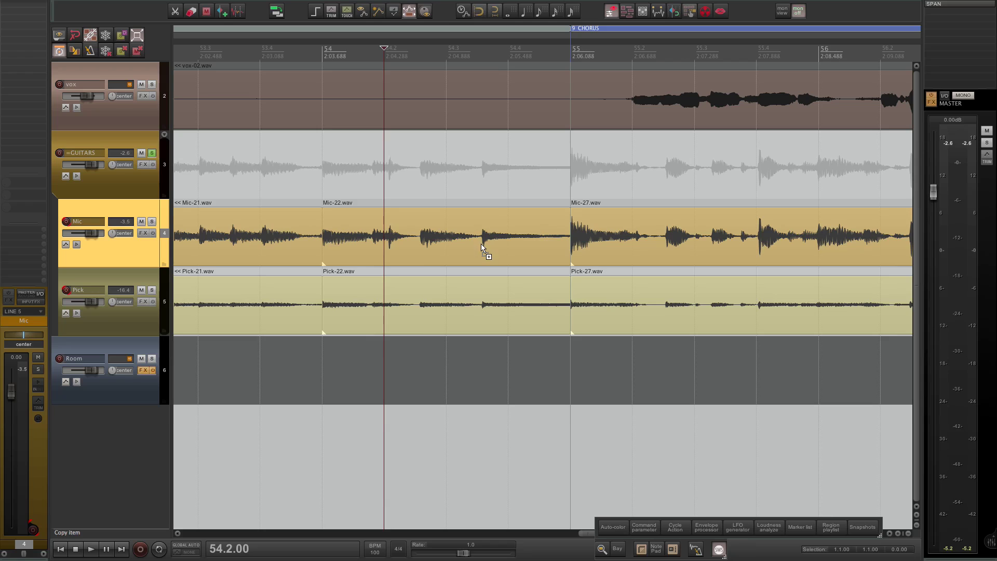
pyautogui.press('s')
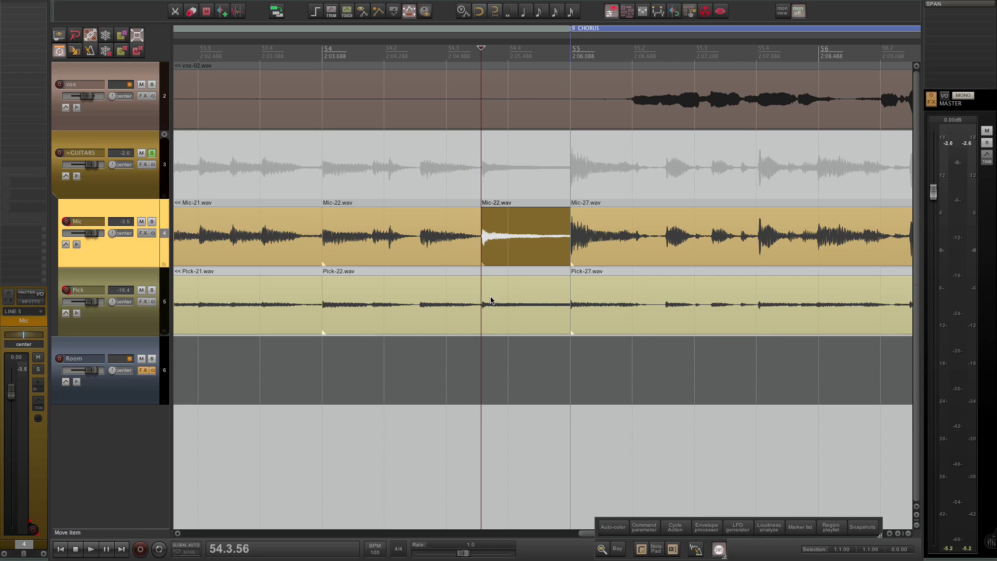
pyautogui.moveTo(511, 239); pyautogui.dragTo(847, 144)
# Step: Quick Look 'Mic-22 render 001.wav' in the fast exports folder to confirm it exported
pyautogui.doubleClick(842, 144)
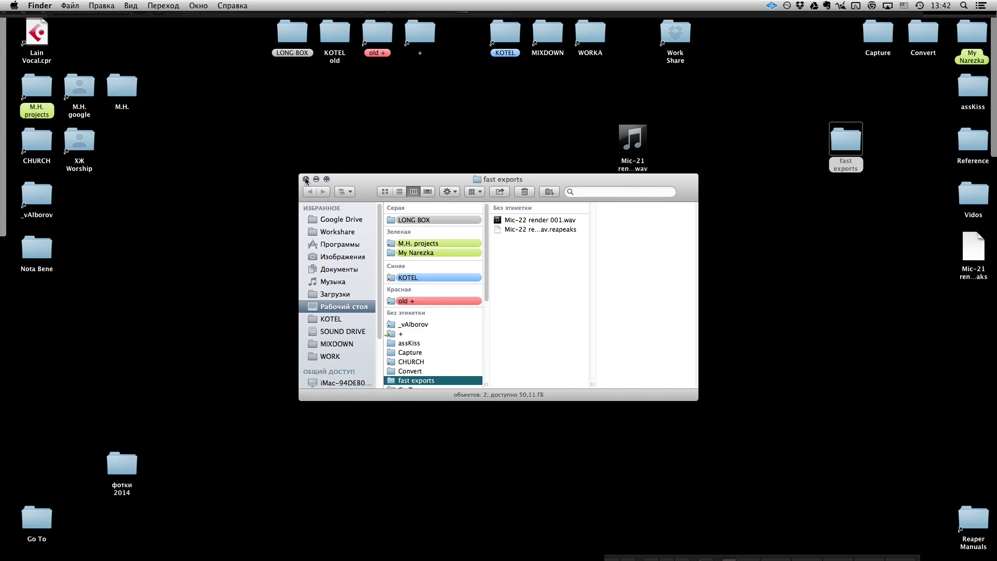
pyautogui.click(306, 179)
pyautogui.press('super+o')
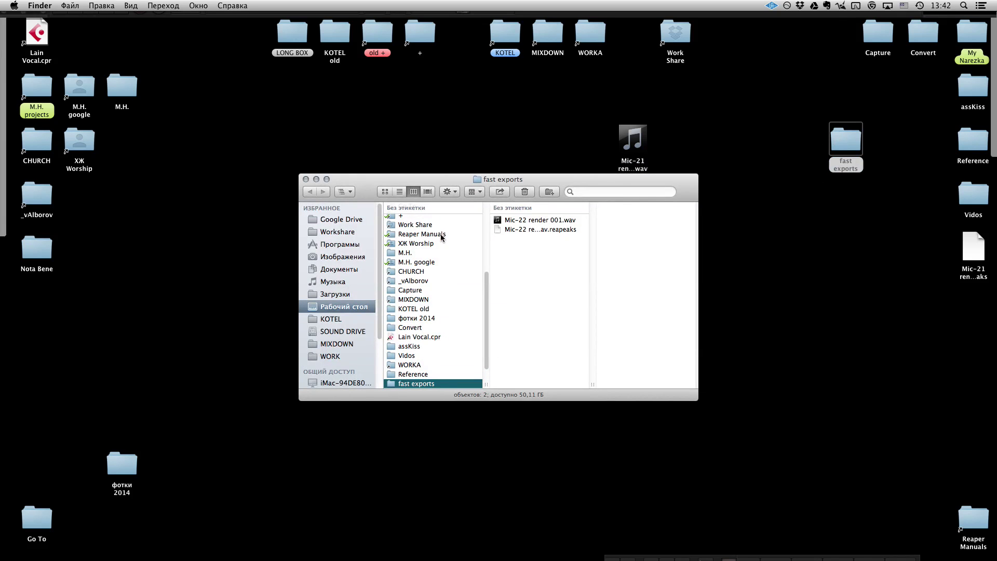
pyautogui.click(533, 220)
pyautogui.press('space')
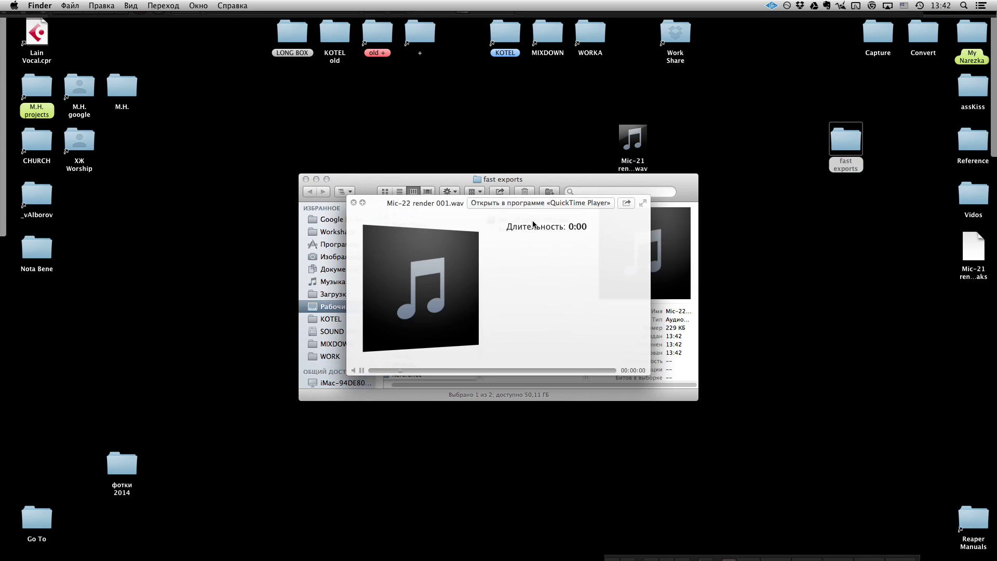
pyautogui.click(354, 202)
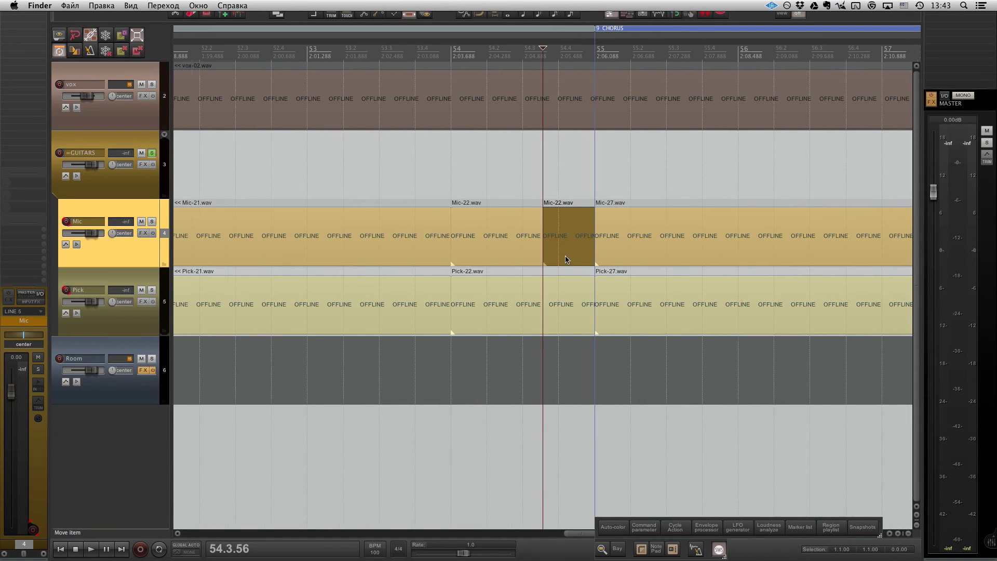
pyautogui.scroll(-3, 624, 281)
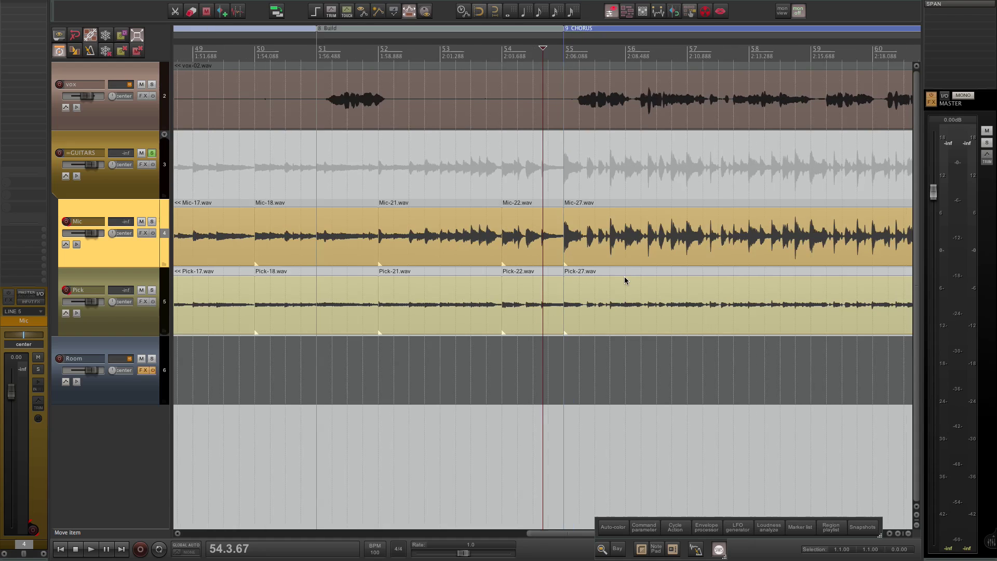
pyautogui.moveTo(499, 379); pyautogui.dragTo(513, 373)
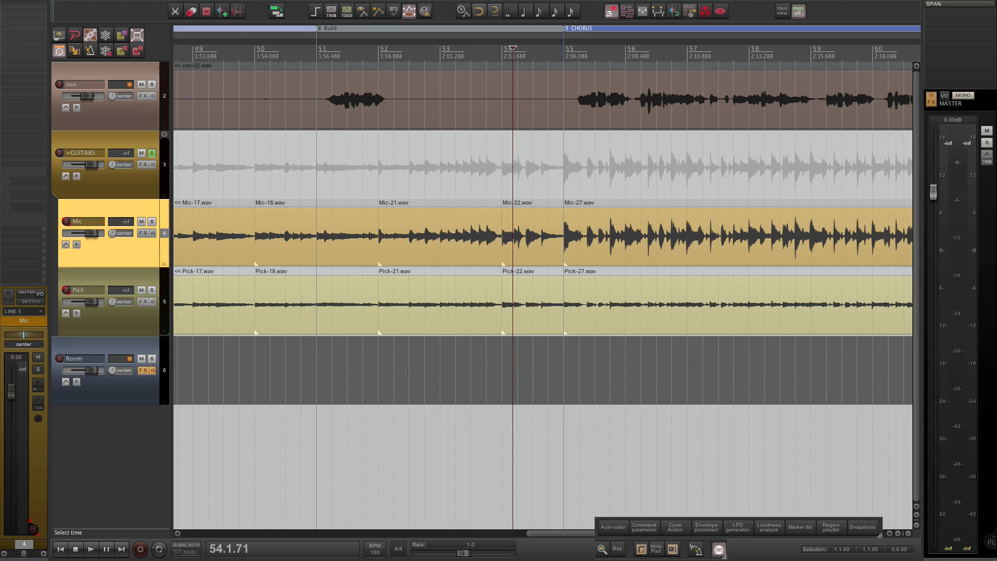
pyautogui.press('super+Tab')
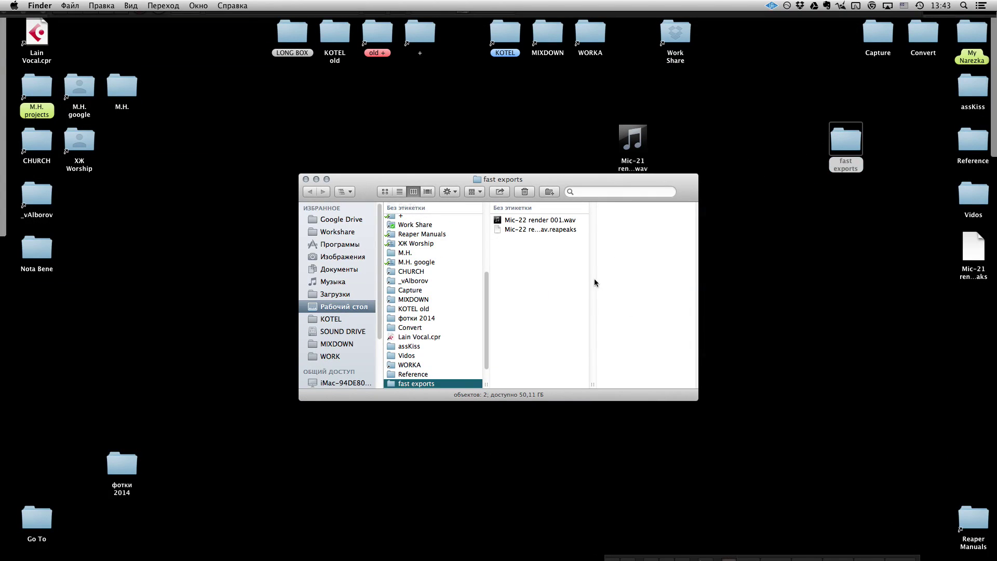
pyautogui.click(306, 179)
pyautogui.press('super+Tab')
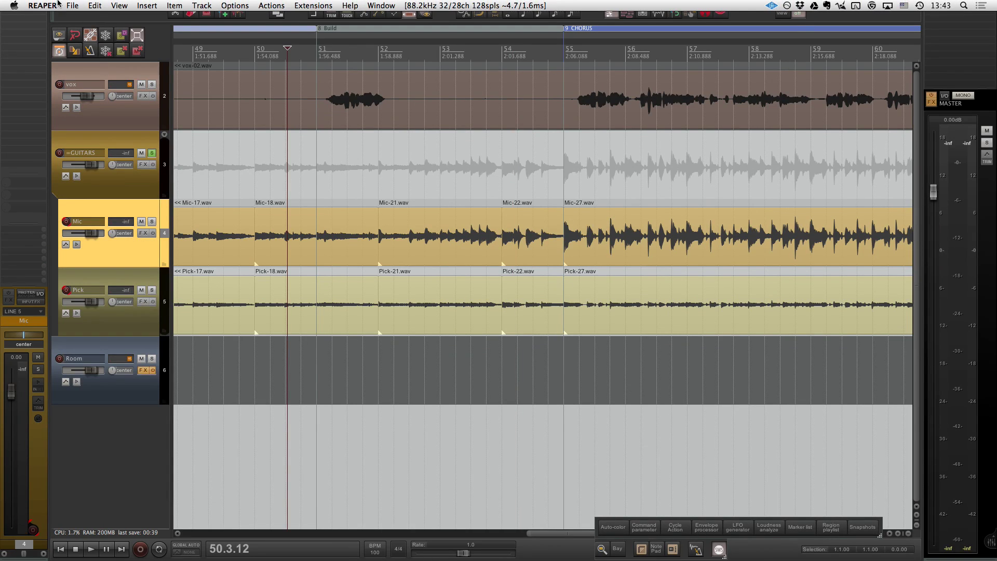
pyautogui.click(43, 5)
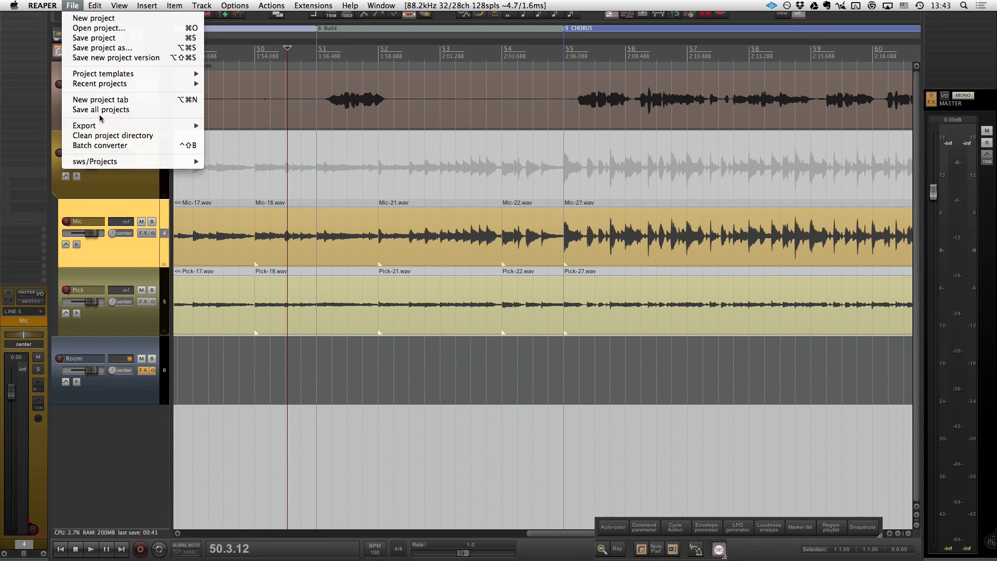
pyautogui.click(106, 146)
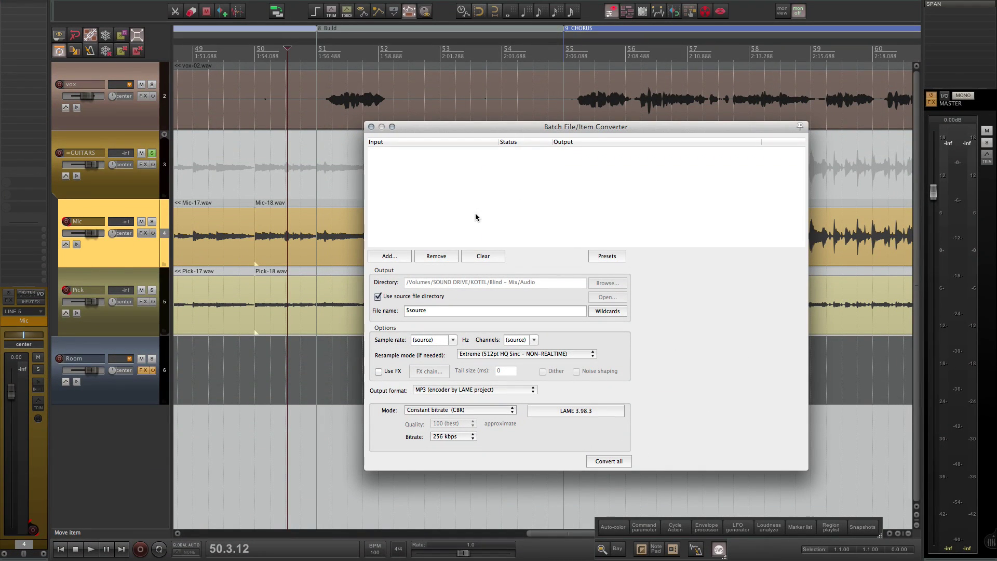
pyautogui.click(371, 128)
pyautogui.press('F11')
pyautogui.doubleClick(842, 144)
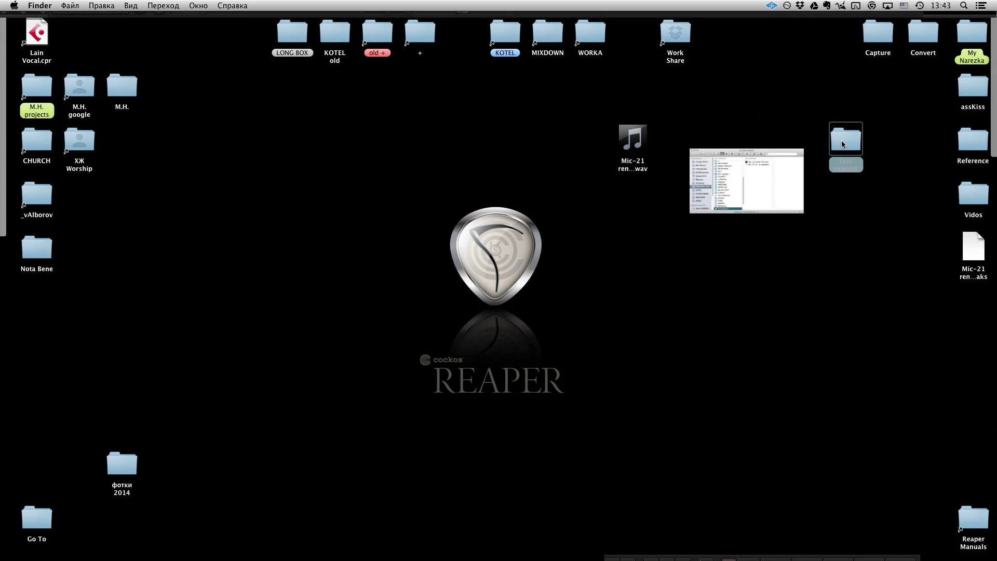
pyautogui.click(306, 179)
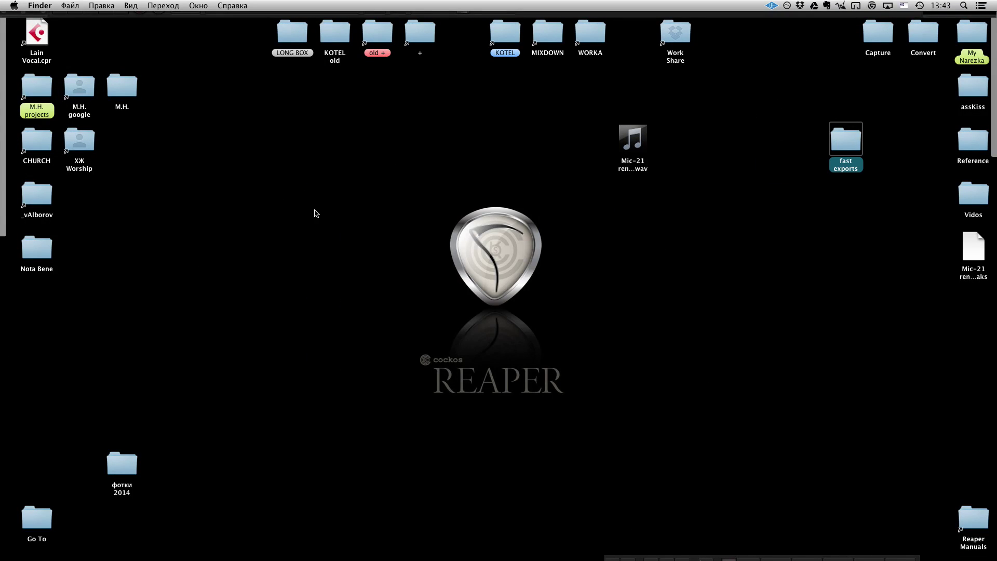
pyautogui.press('F11')
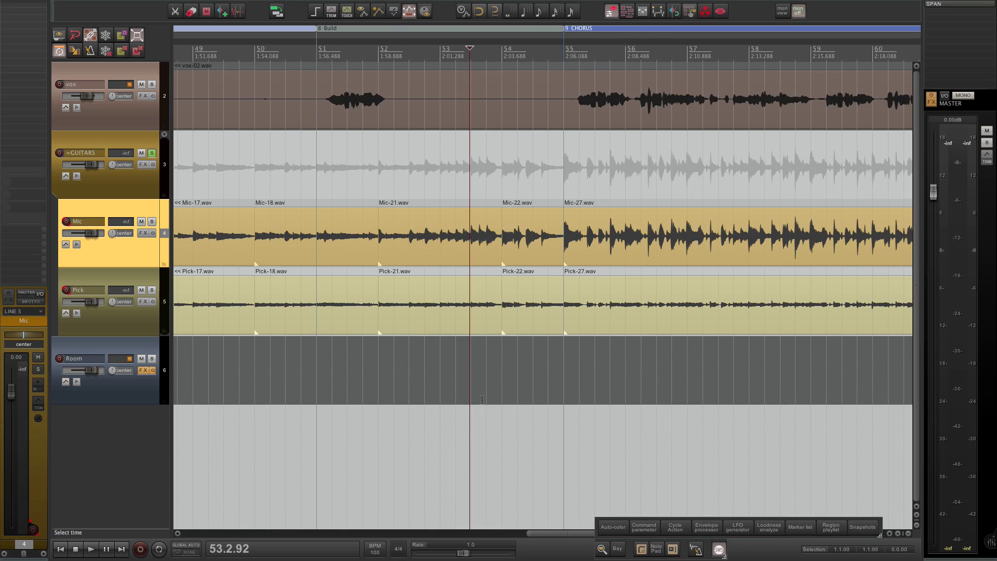
pyautogui.scroll(-2, 482, 399)
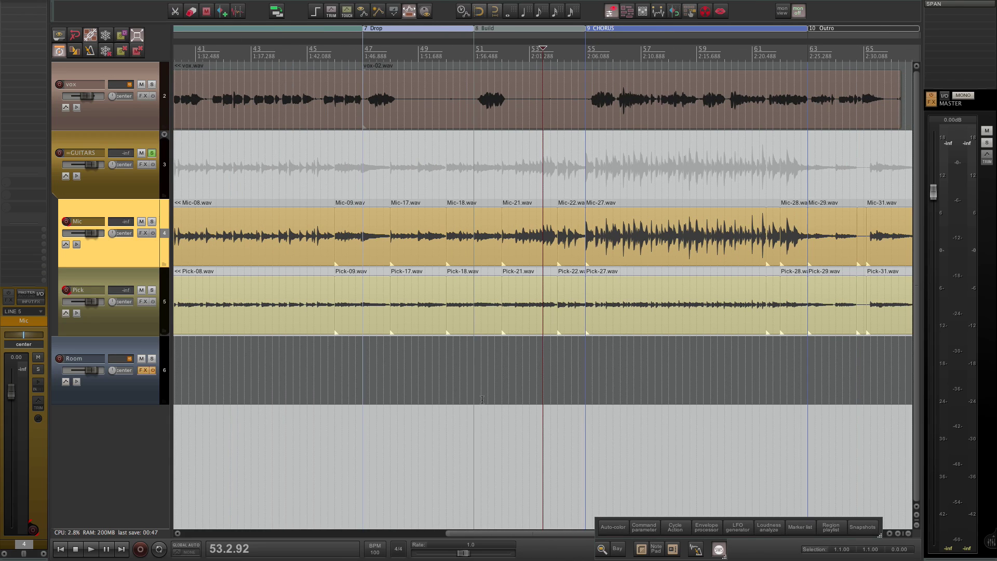